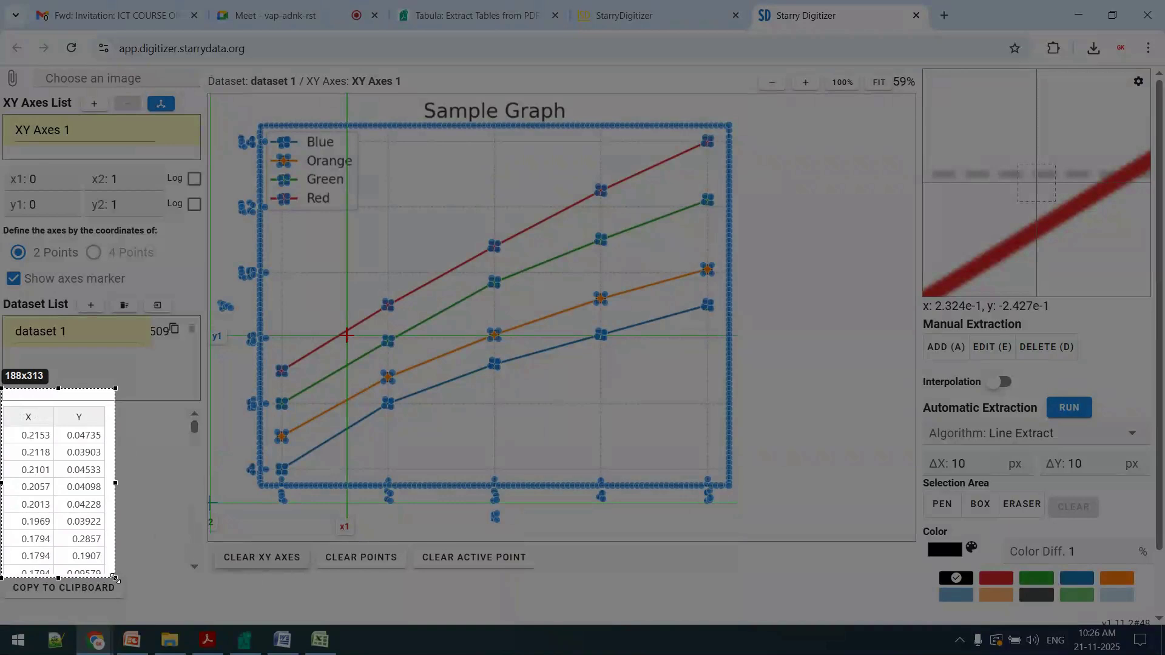
Place the second axis point on the green line and manually add data points around the markers at x = 2
{"action": "left_click", "coordinate": [115, 590]}
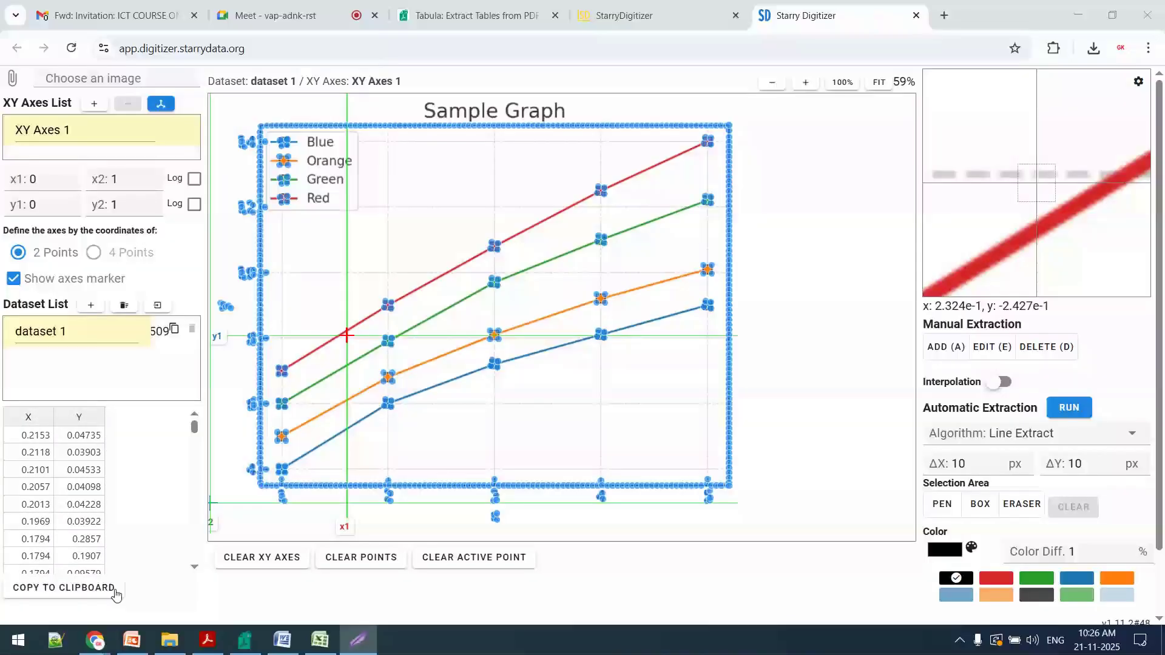
{"action": "left_click", "coordinate": [369, 354]}
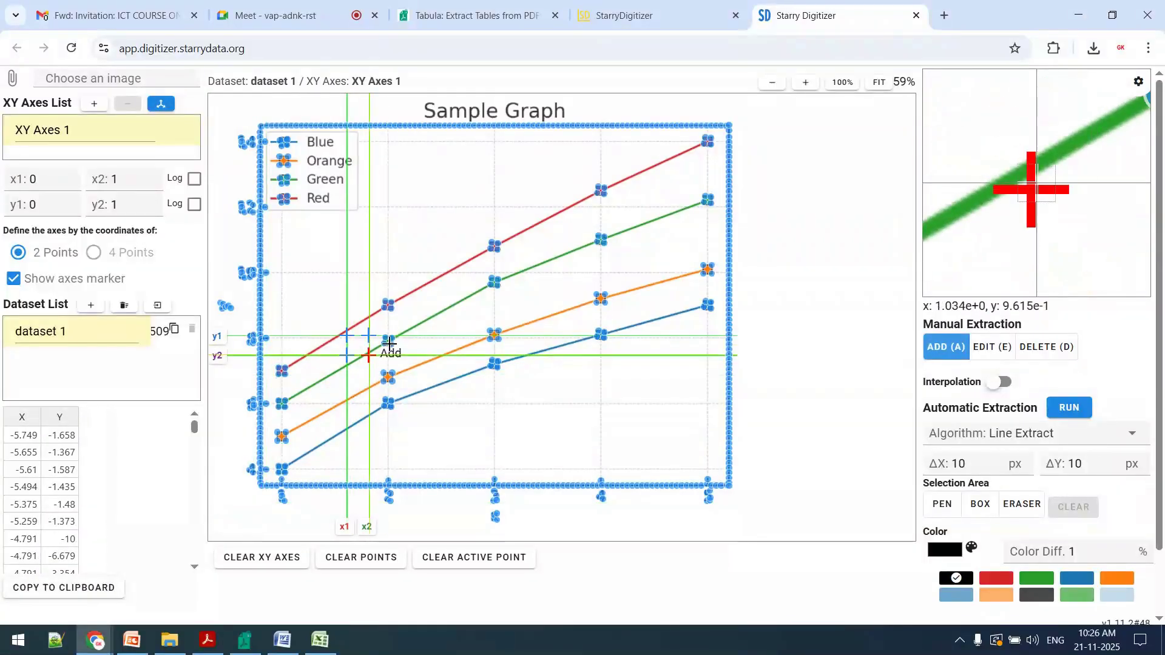
{"action": "left_click", "coordinate": [392, 338]}
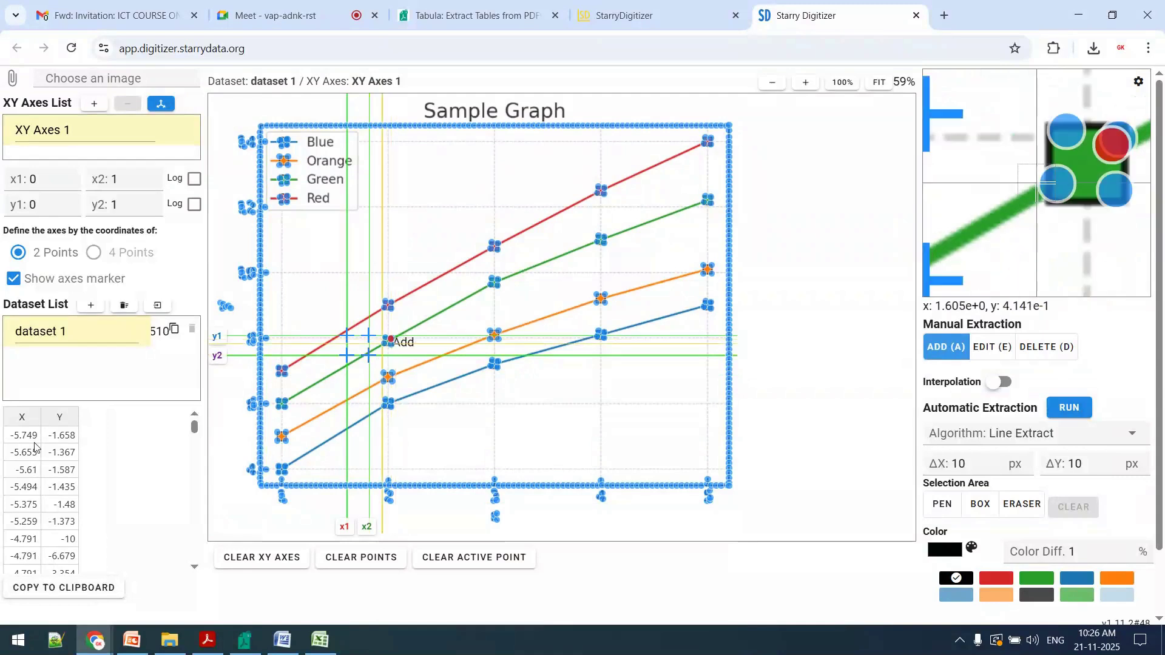
{"action": "left_click", "coordinate": [394, 374]}
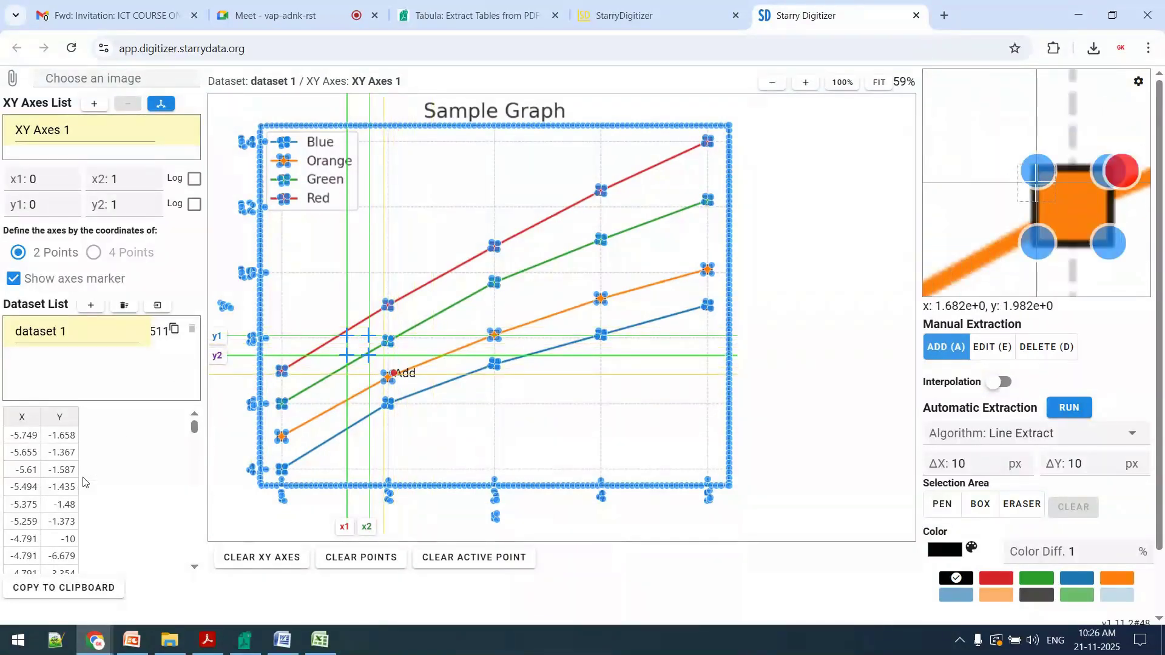
{"action": "left_click", "coordinate": [385, 407]}
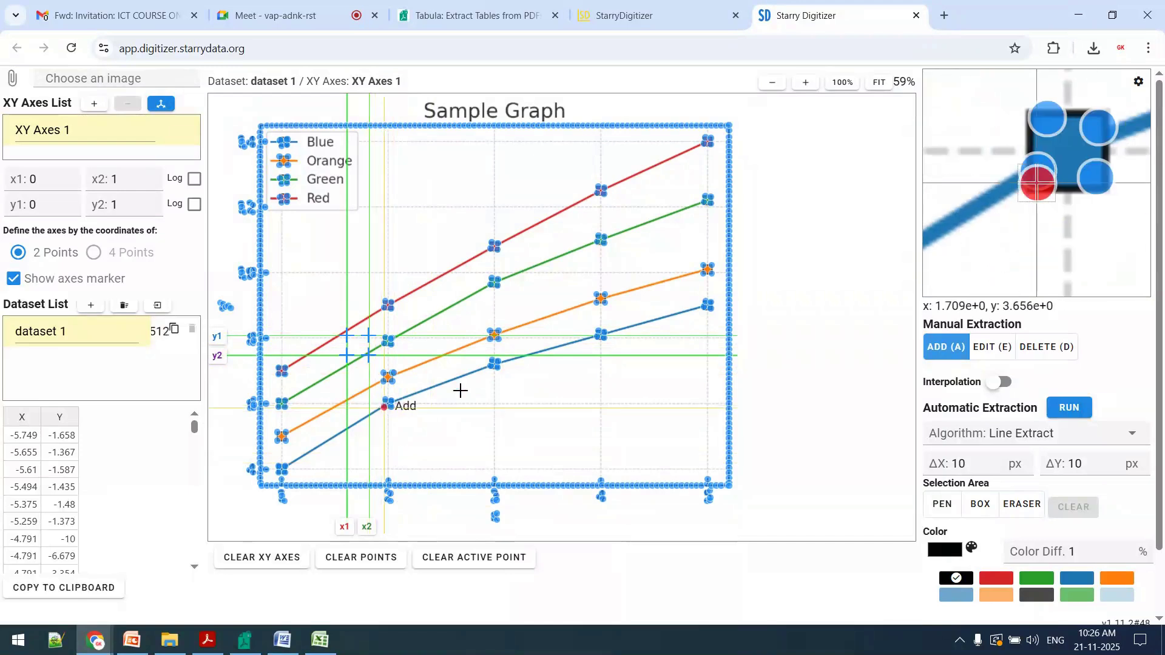
{"action": "left_click", "coordinate": [824, 271]}
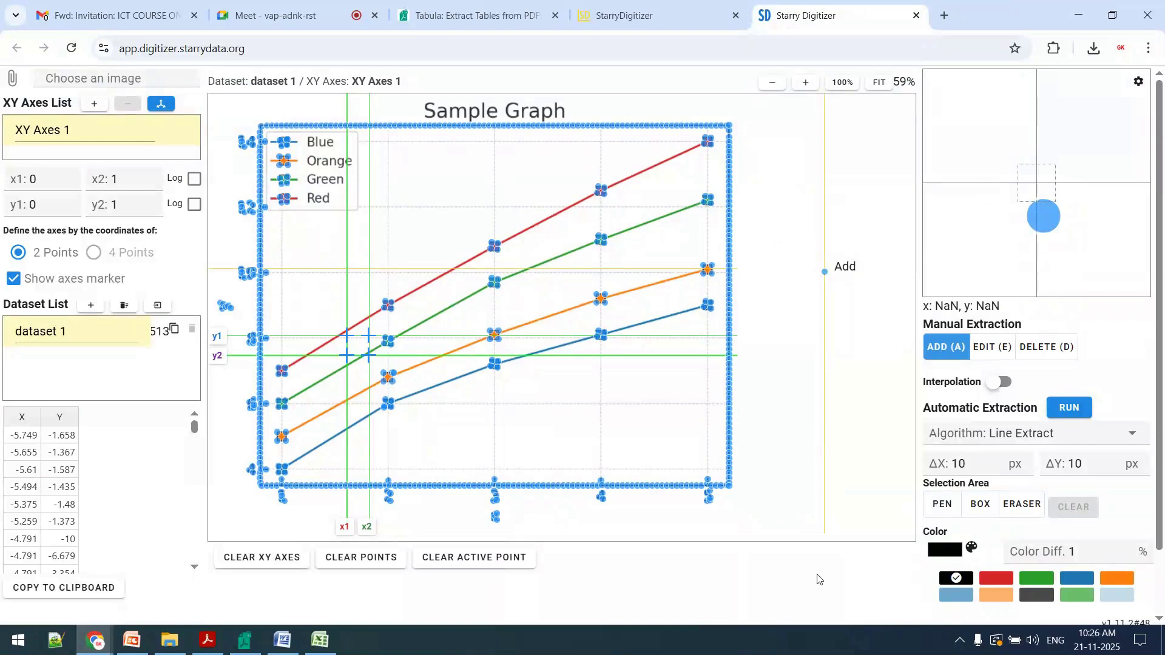
Reload the digitizer page to discard the axes and extracted points, and set the page zoom to 90%
{"action": "left_click", "coordinate": [228, 53]}
{"action": "key", "text": "Return"}
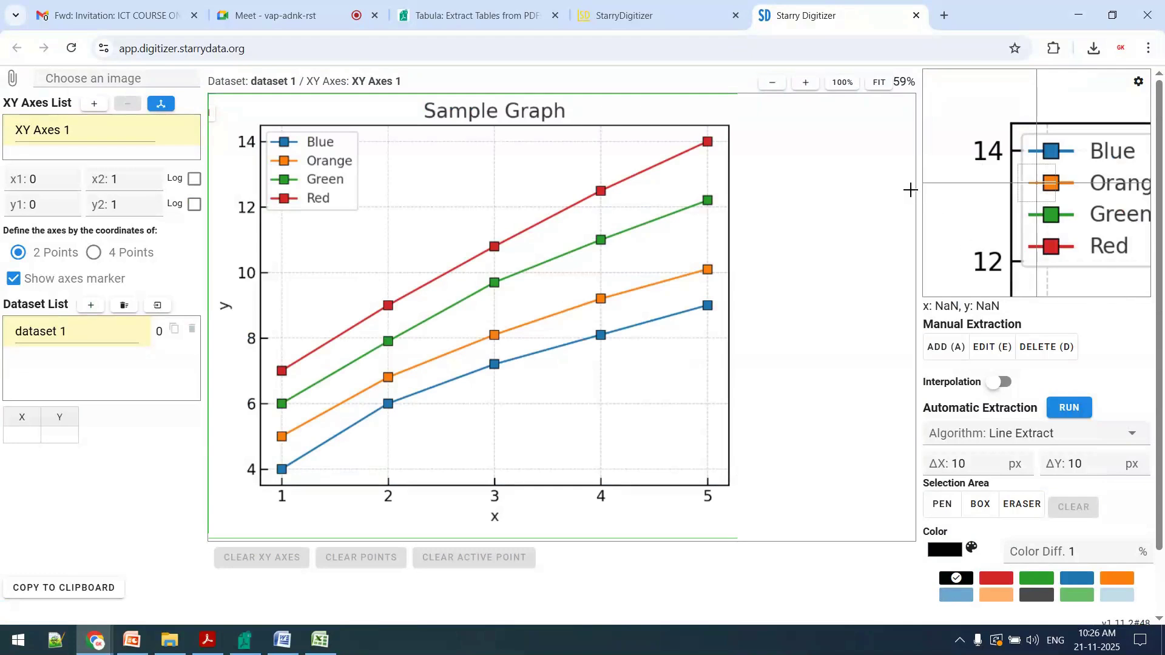
{"action": "key", "text": "ctrl+minus"}
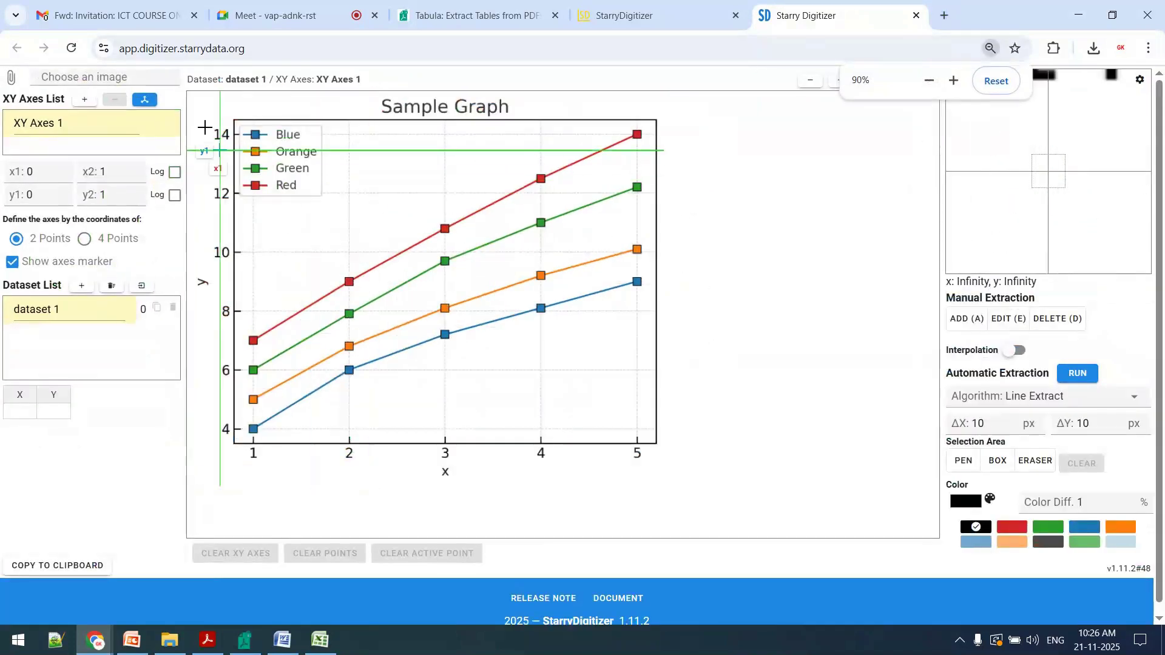
Load the chart image Screenshot_1.jpg in place of the sample graph
{"action": "left_click", "coordinate": [56, 83]}
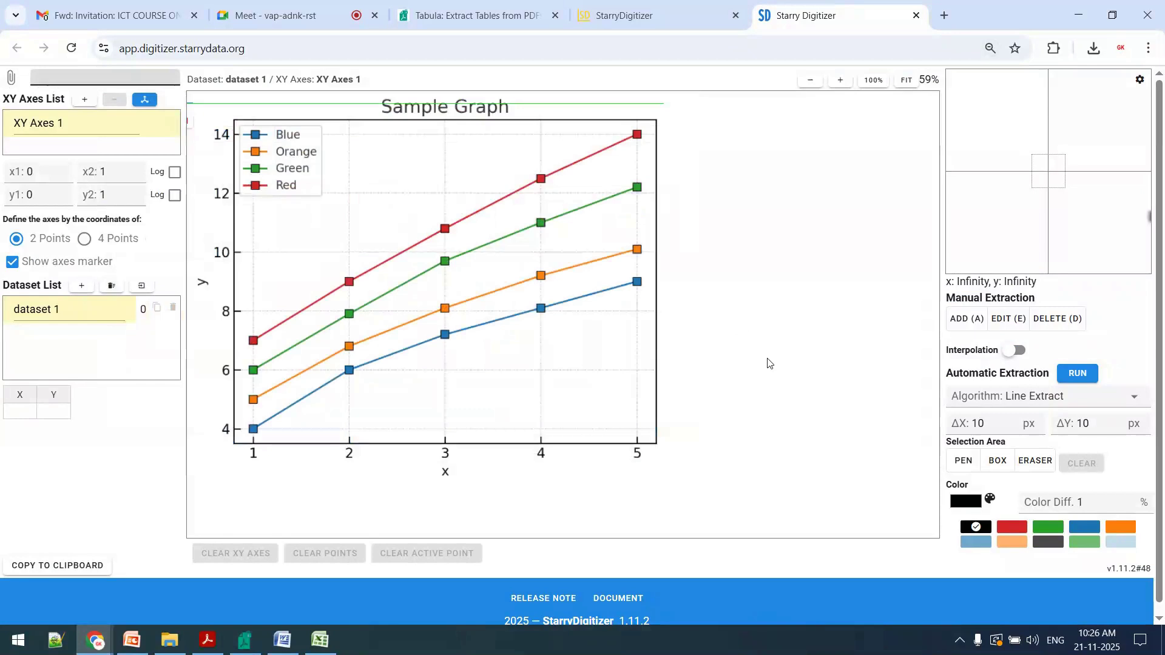
{"action": "key", "text": "ctrl+plus"}
{"action": "key", "text": "ctrl+minus"}
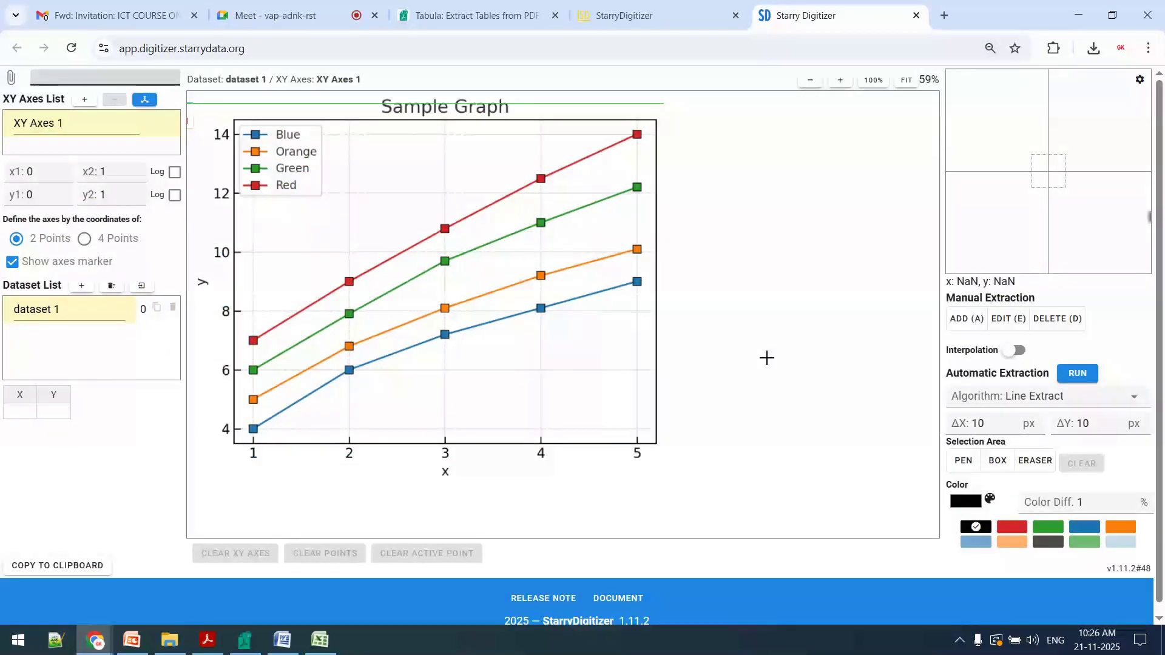
{"action": "left_click", "coordinate": [210, 235]}
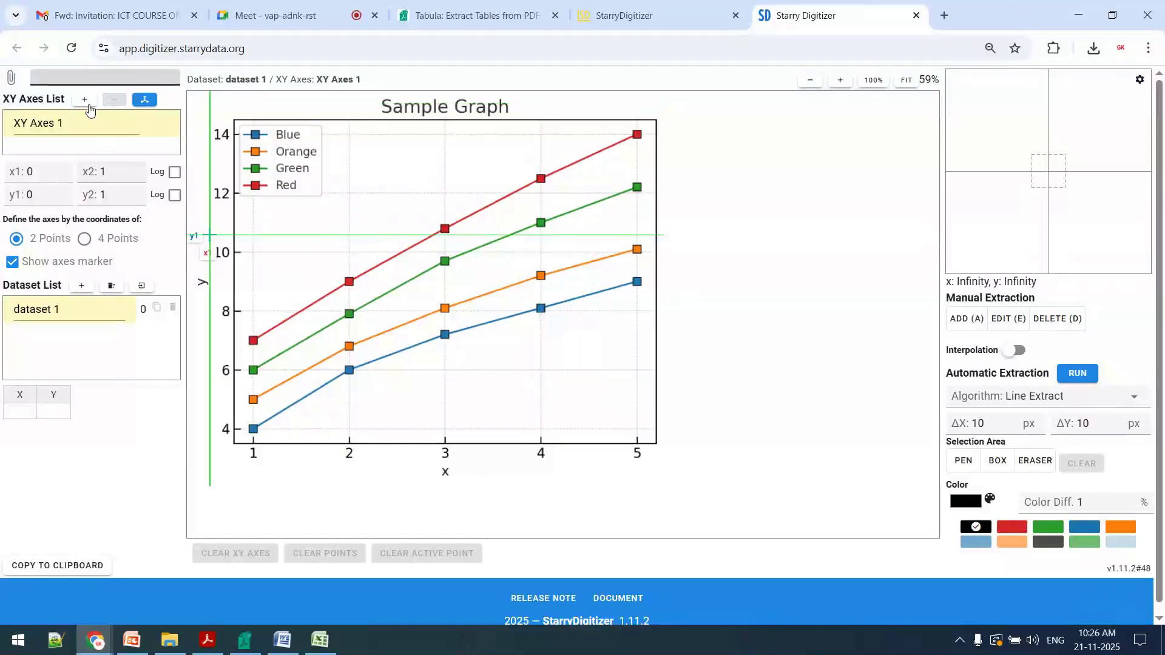
{"action": "left_click", "coordinate": [53, 78]}
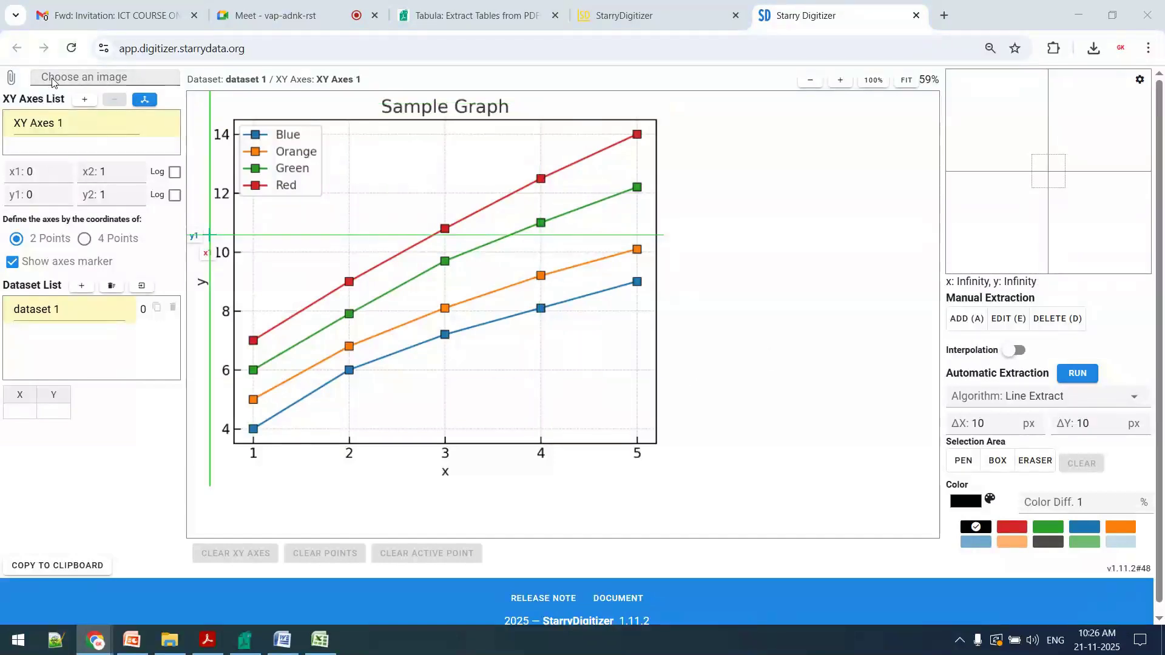
{"action": "double_click", "coordinate": [548, 224]}
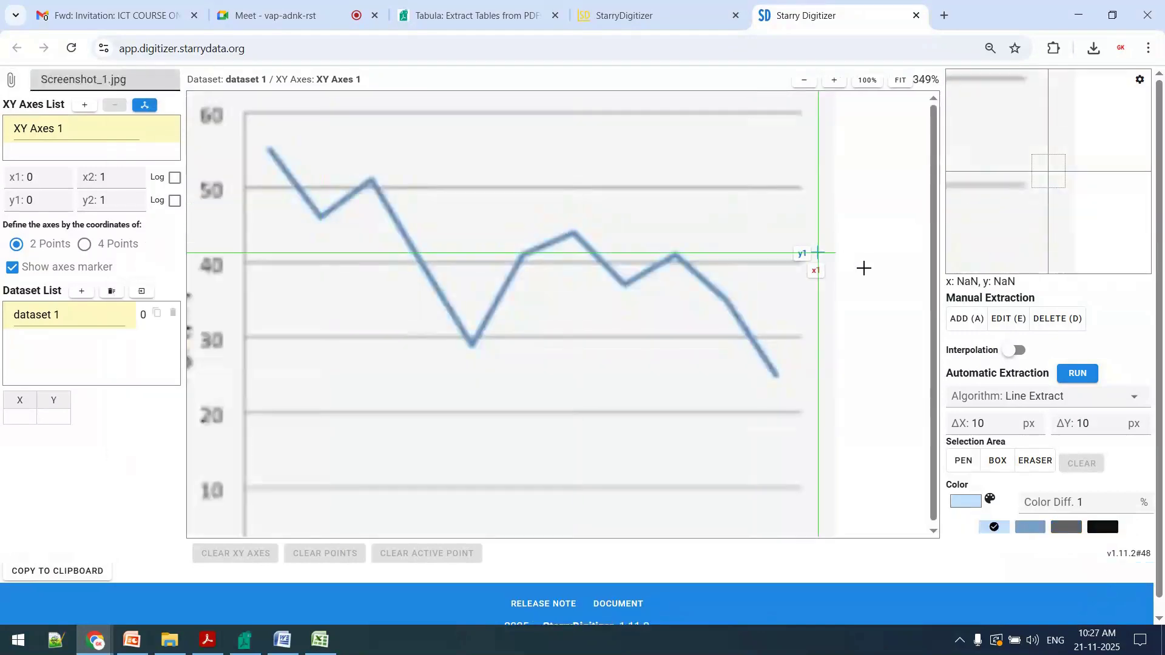
Define the axes with two points, at the start of the blue line and at its first low point
{"action": "key", "text": "ctrl+minus"}
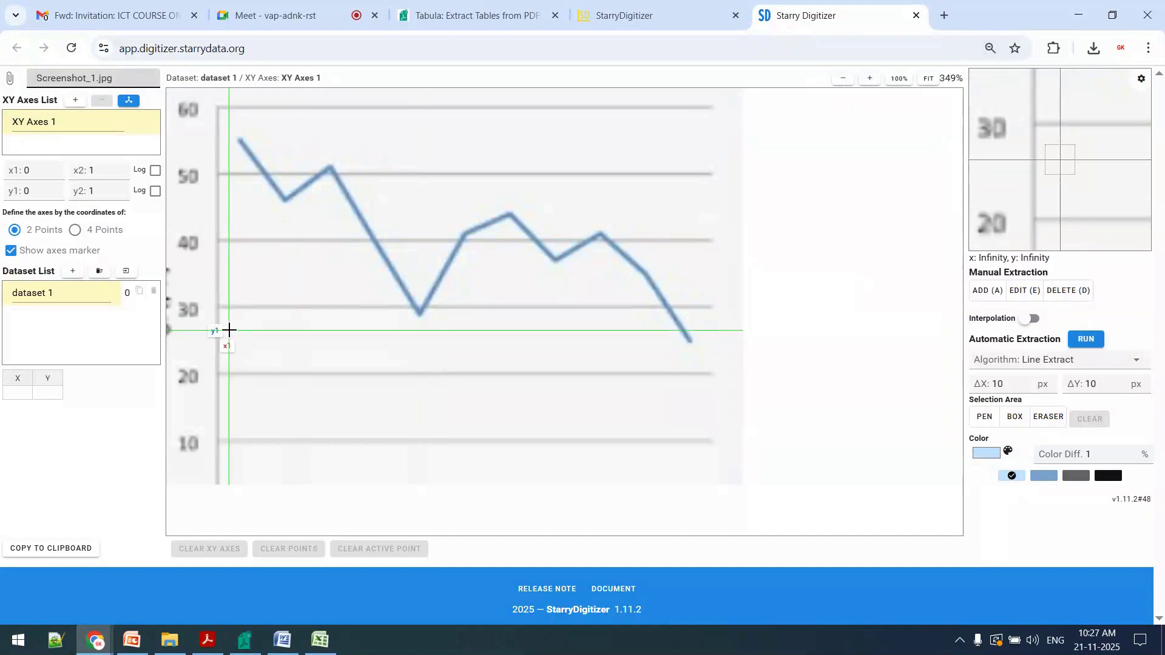
{"action": "left_click", "coordinate": [241, 144]}
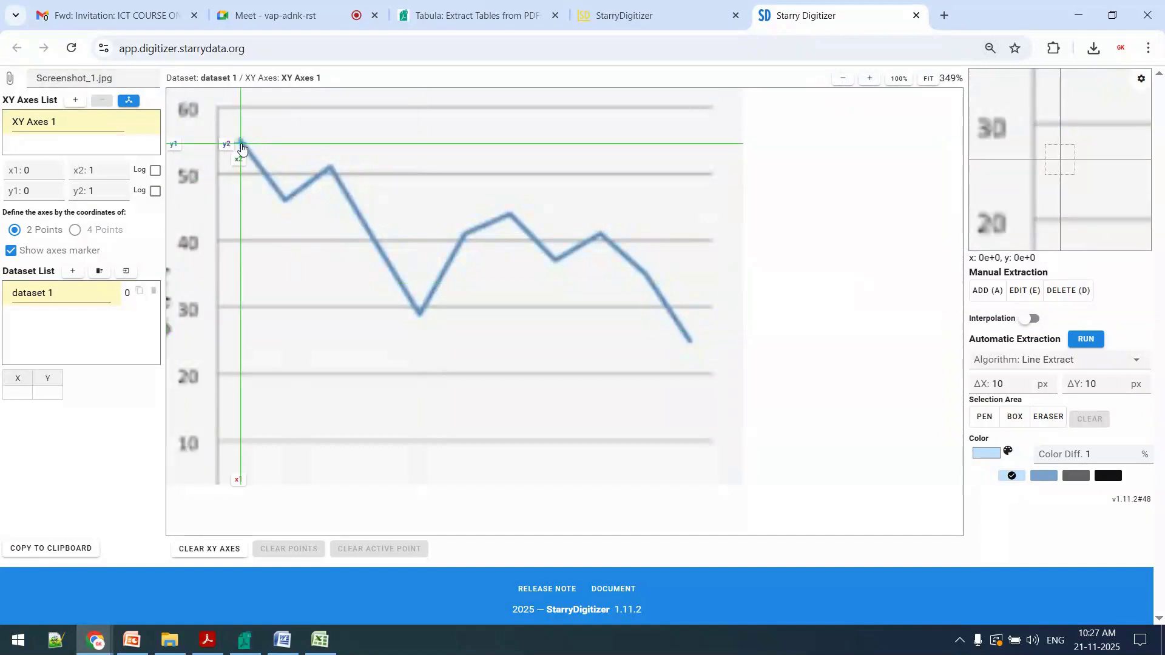
{"action": "left_click", "coordinate": [286, 199]}
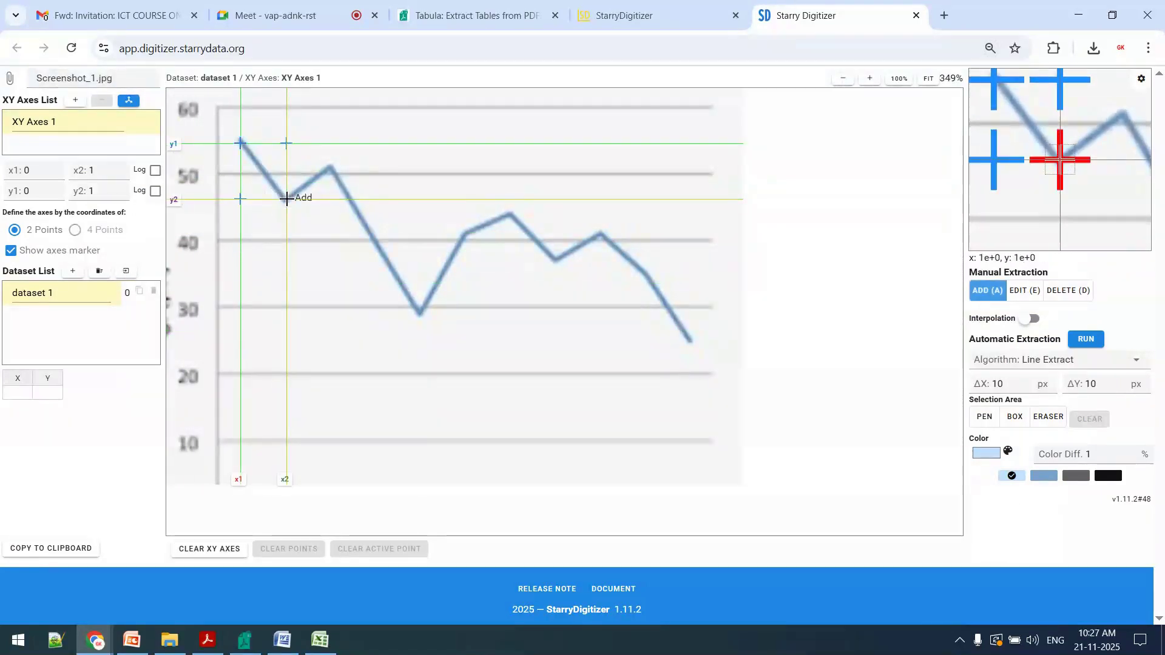
Add data points at the blue line's seven bends from the first peak up to the bend before its end
{"action": "left_click", "coordinate": [327, 169]}
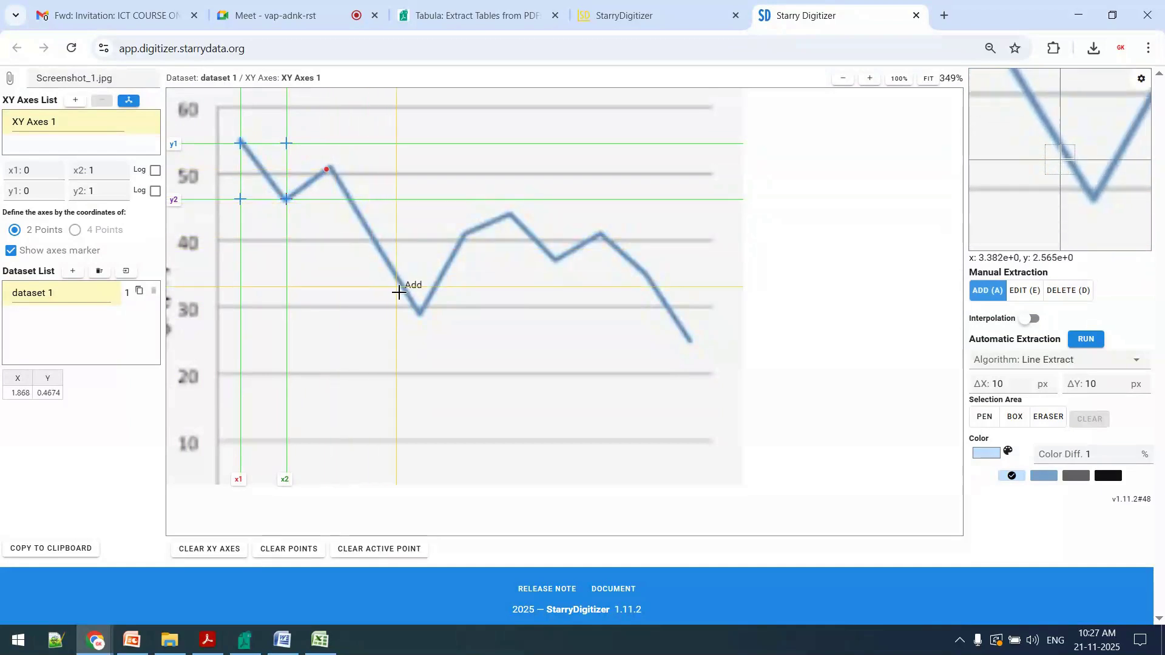
{"action": "left_click", "coordinate": [412, 315]}
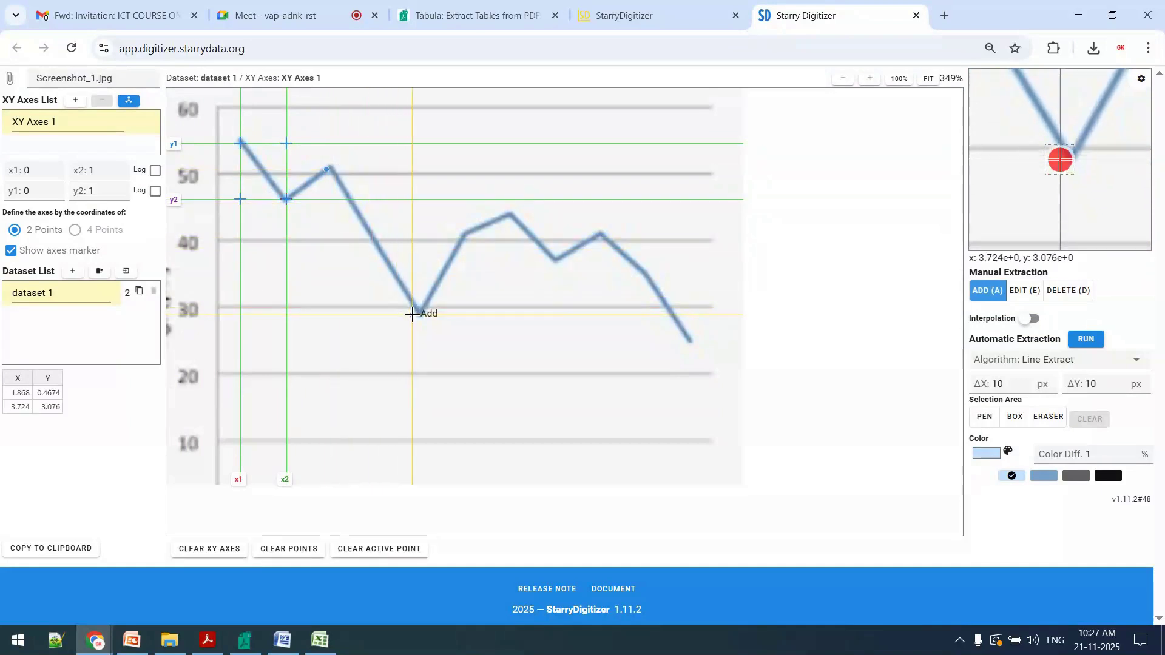
{"action": "left_click", "coordinate": [465, 236]}
{"action": "left_click", "coordinate": [513, 217]}
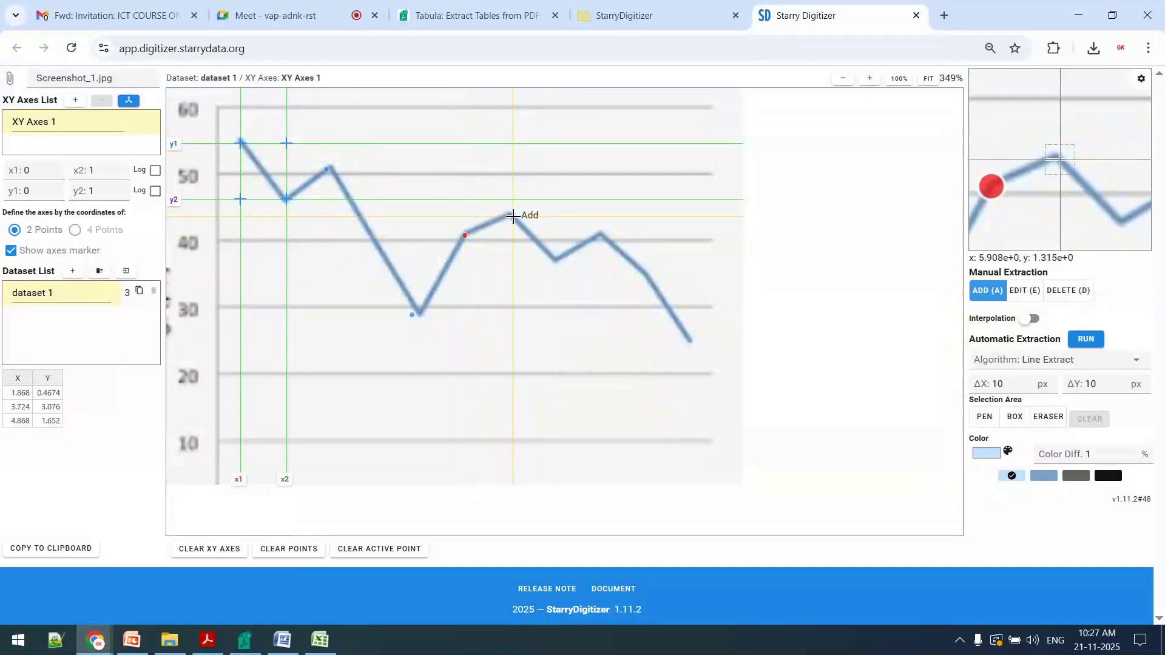
{"action": "left_click", "coordinate": [558, 262]}
{"action": "left_click", "coordinate": [601, 232]}
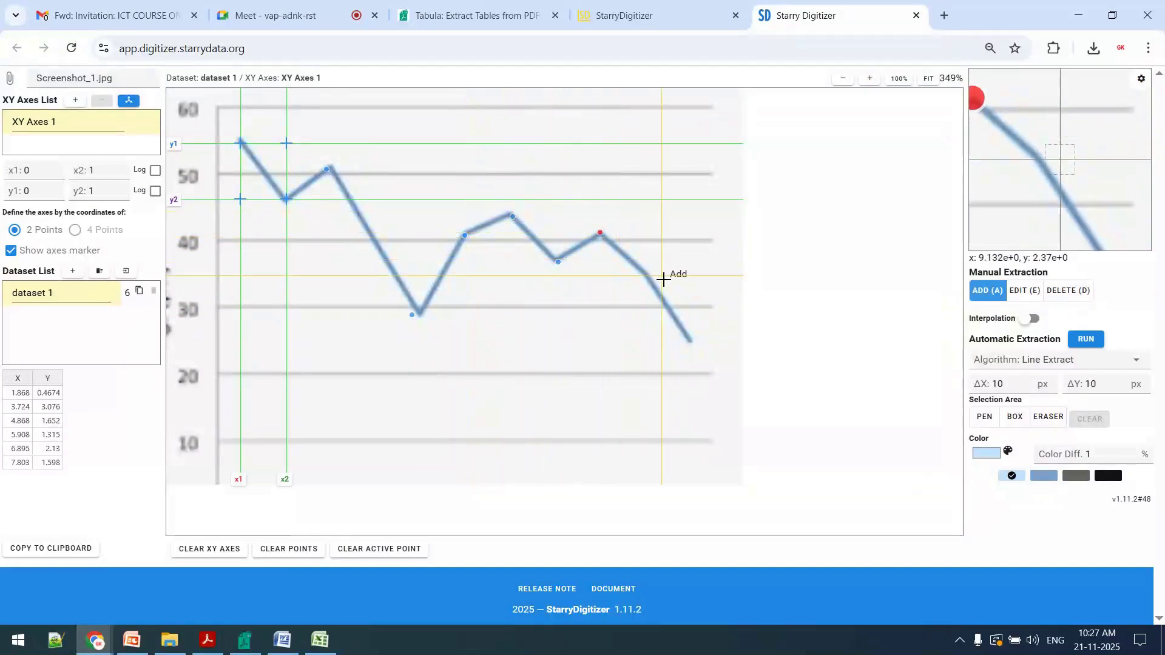
{"action": "key", "text": "ctrl+plus"}
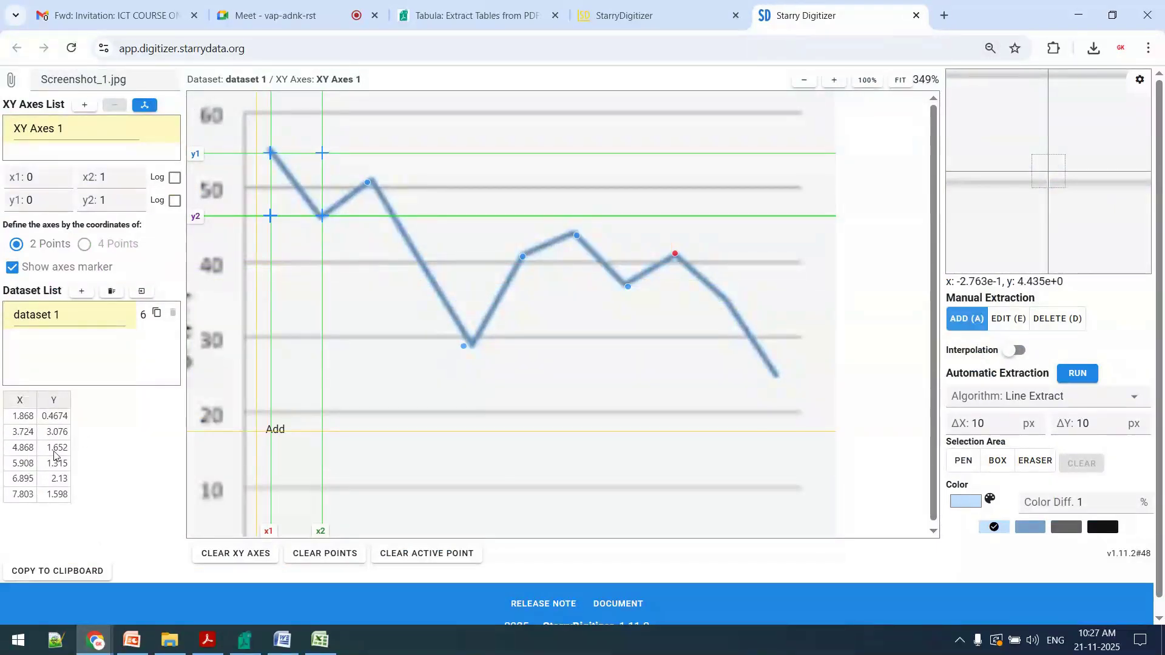
{"action": "left_click", "coordinate": [727, 297]}
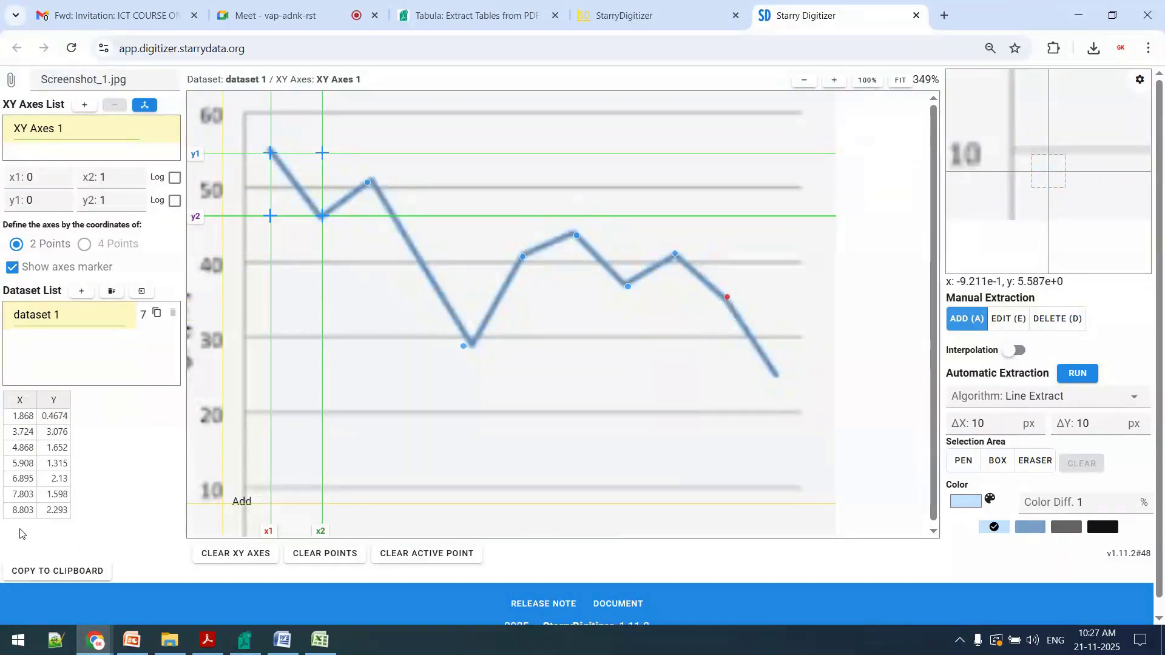
Reload the page to clear the axes and points, and load Screenshot_1.jpg again
{"action": "left_click", "coordinate": [390, 60]}
{"action": "key", "text": "Return"}
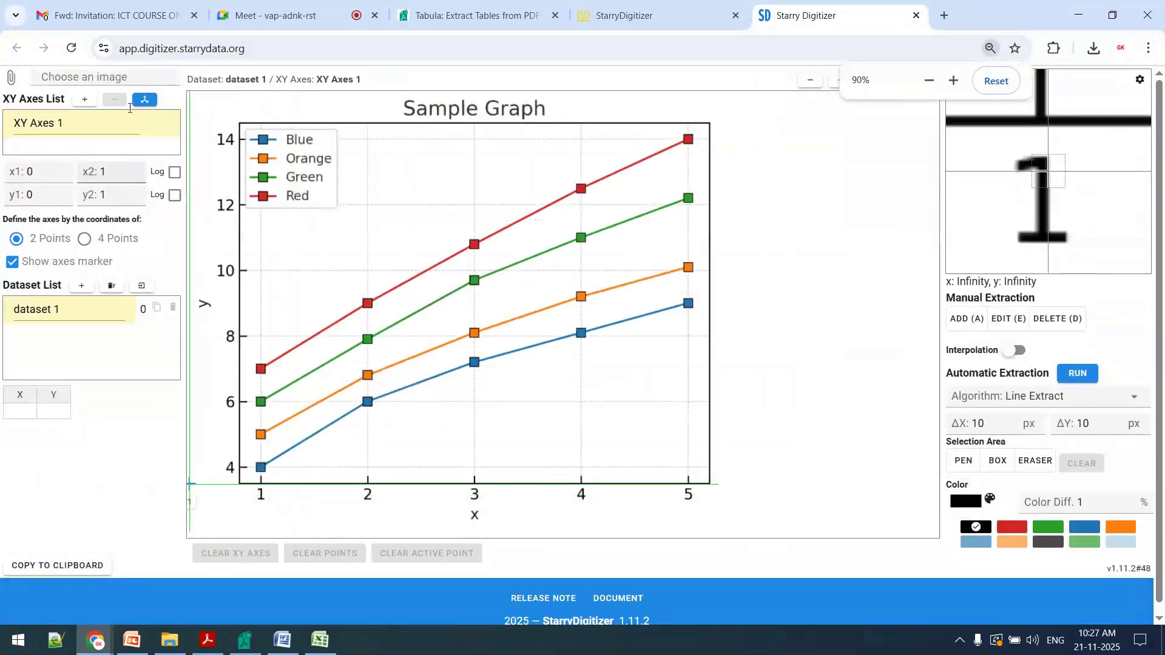
{"action": "left_click", "coordinate": [92, 76]}
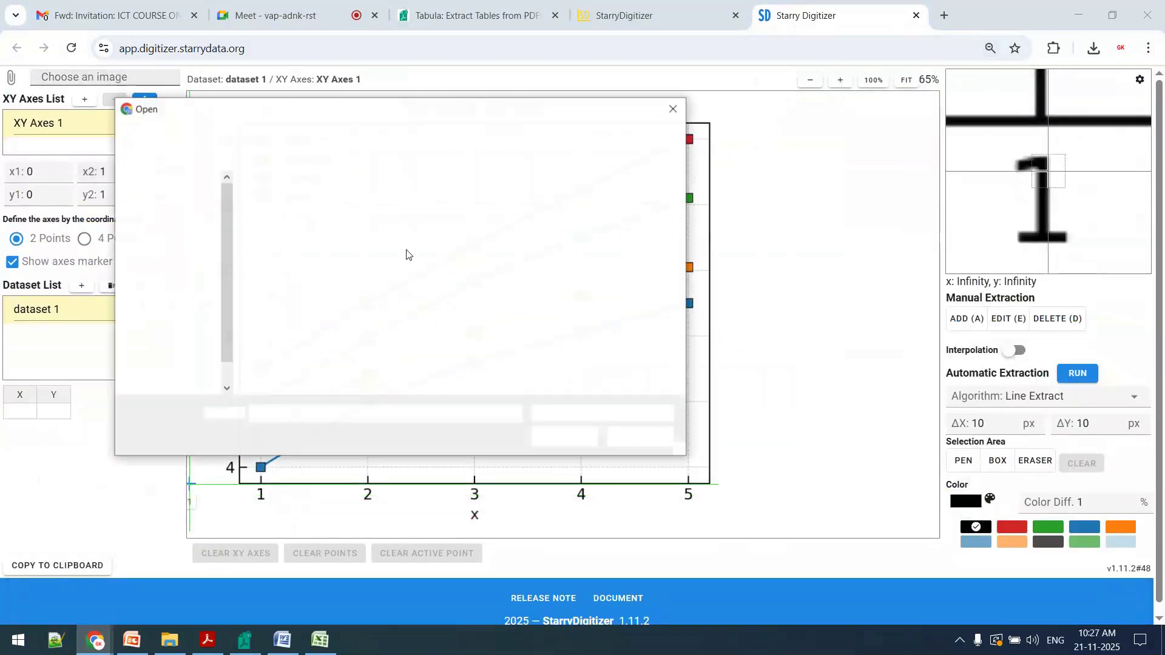
{"action": "double_click", "coordinate": [540, 246]}
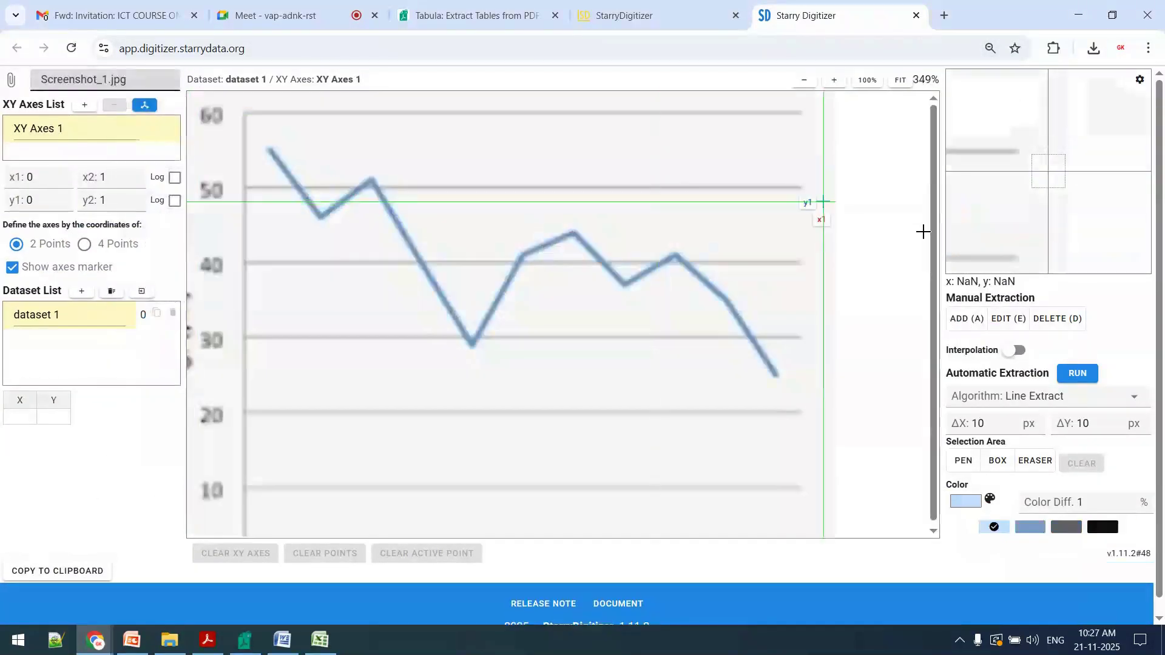
{"action": "key", "text": "ctrl+minus"}
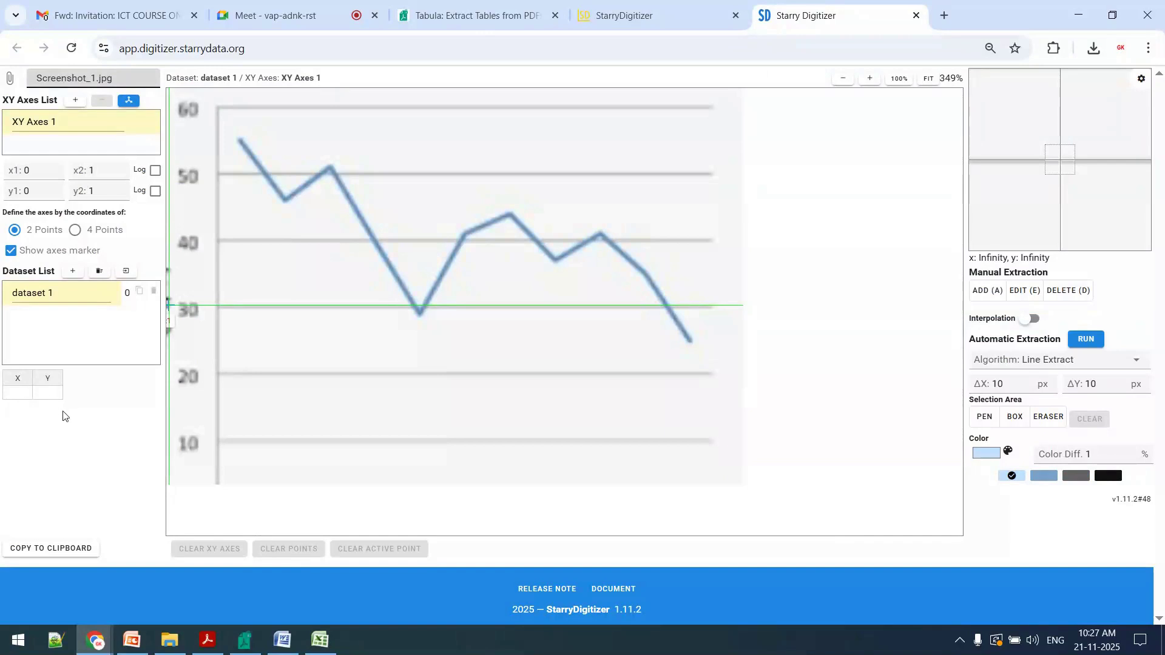
Mark the empty X/Y table with a red rectangle in a screen capture, and close the capture without saving
{"action": "key", "text": "super+shift+s"}
{"action": "left_click_drag", "start_coordinate": [3, 362], "coordinate": [91, 444]}
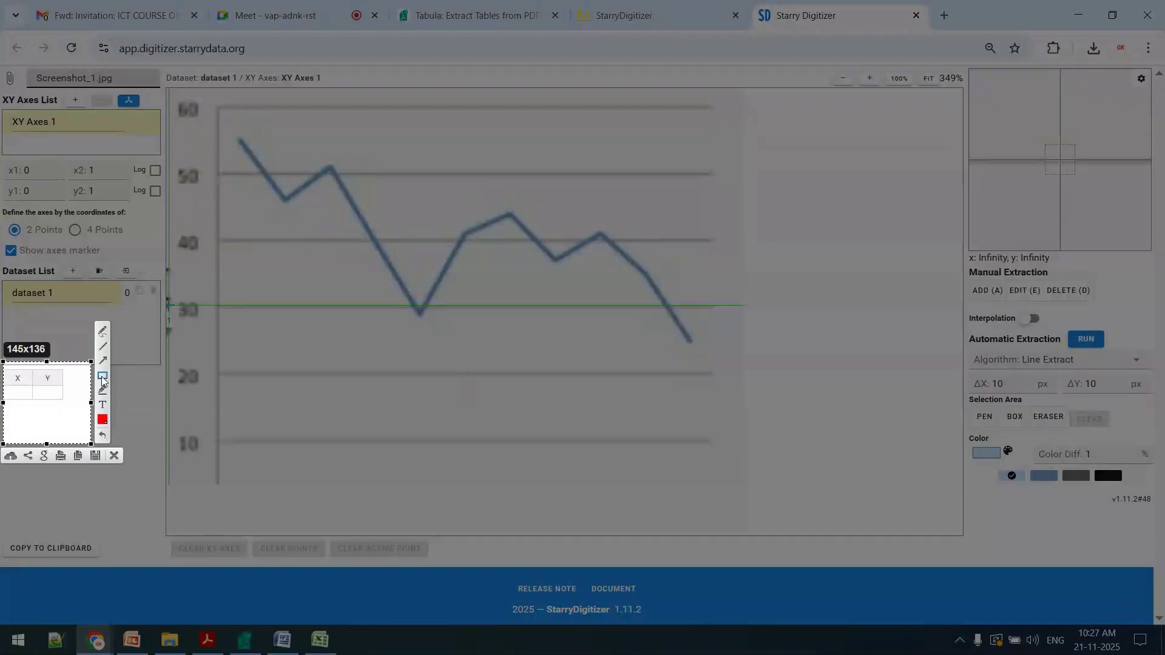
{"action": "left_click_drag", "start_coordinate": [10, 366], "coordinate": [89, 443]}
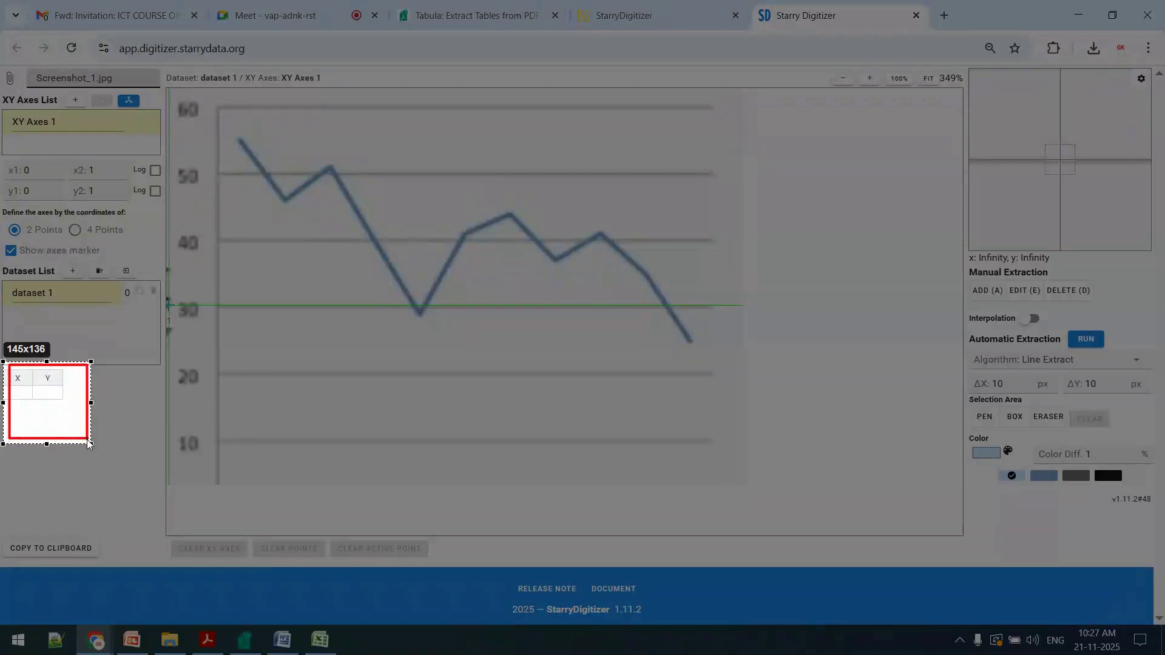
{"action": "left_click", "coordinate": [114, 455]}
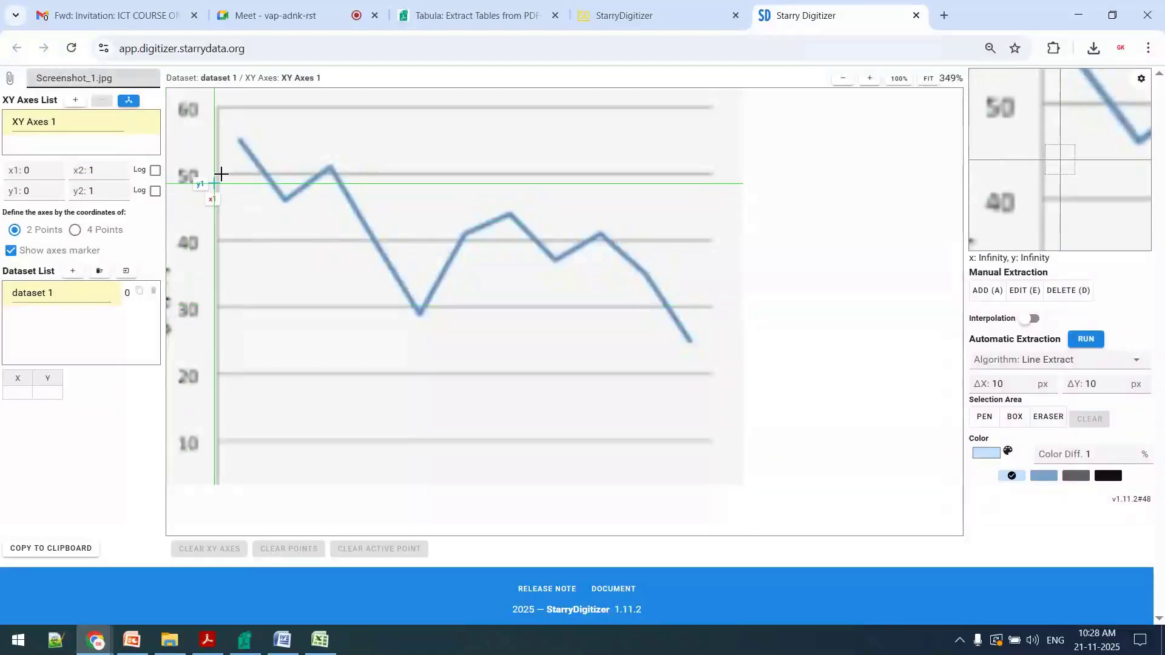
Place both axis points close together at the start of the blue line and add two data points down to its first low
{"action": "left_click", "coordinate": [239, 142]}
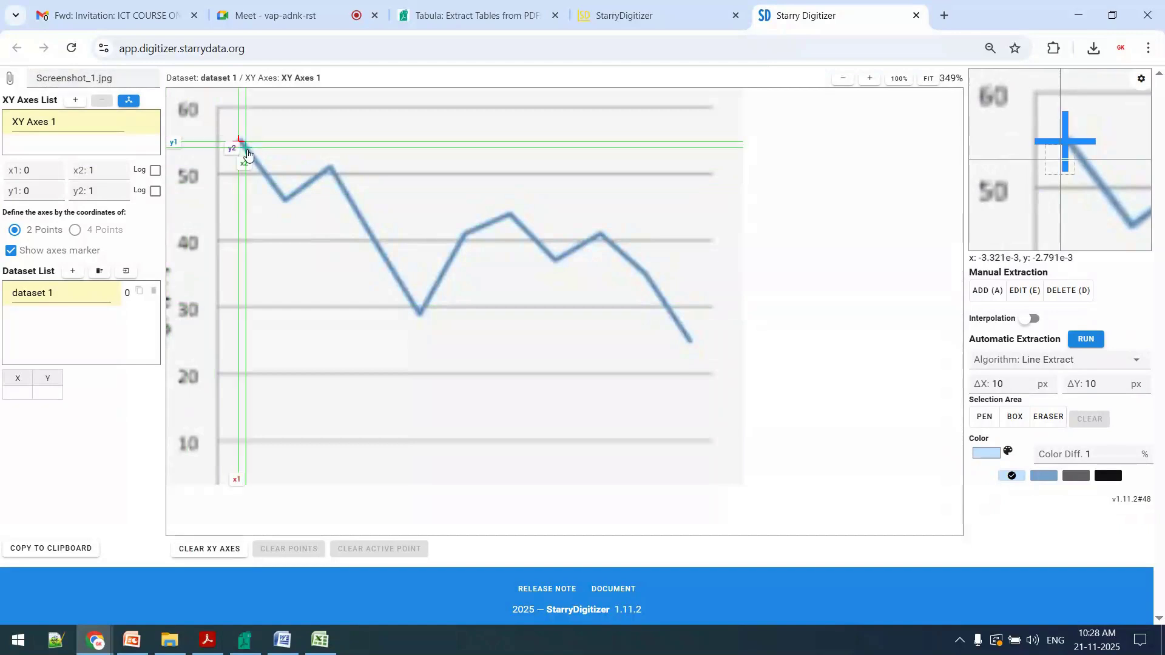
{"action": "left_click", "coordinate": [253, 154]}
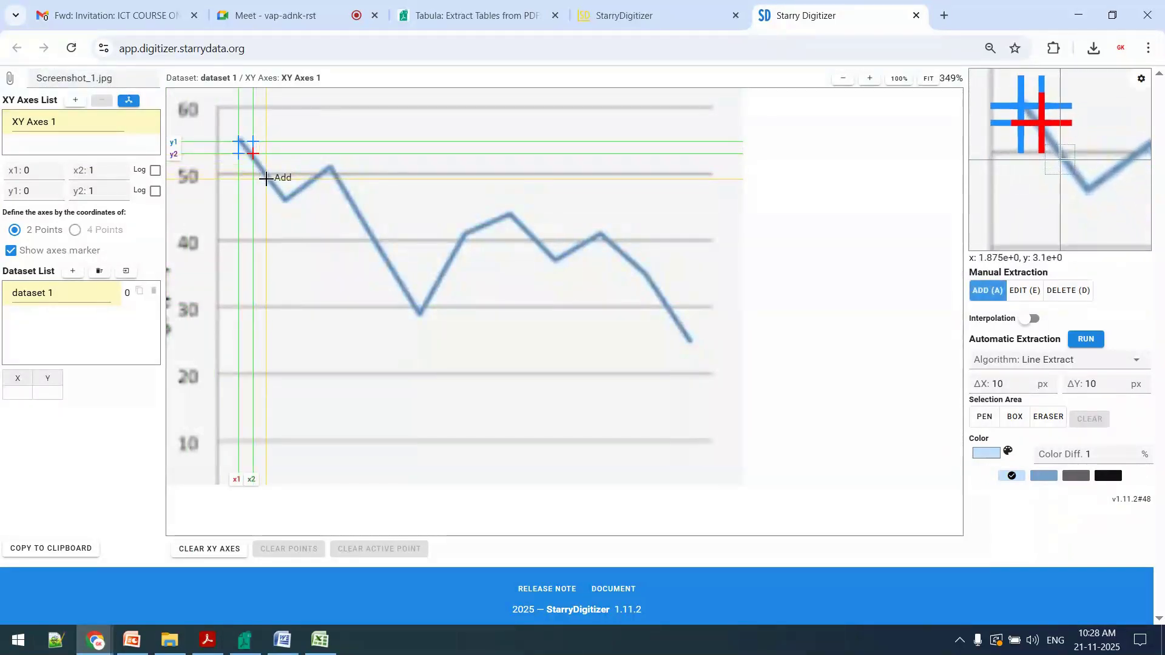
{"action": "left_click", "coordinate": [266, 179]}
{"action": "left_click", "coordinate": [284, 199]}
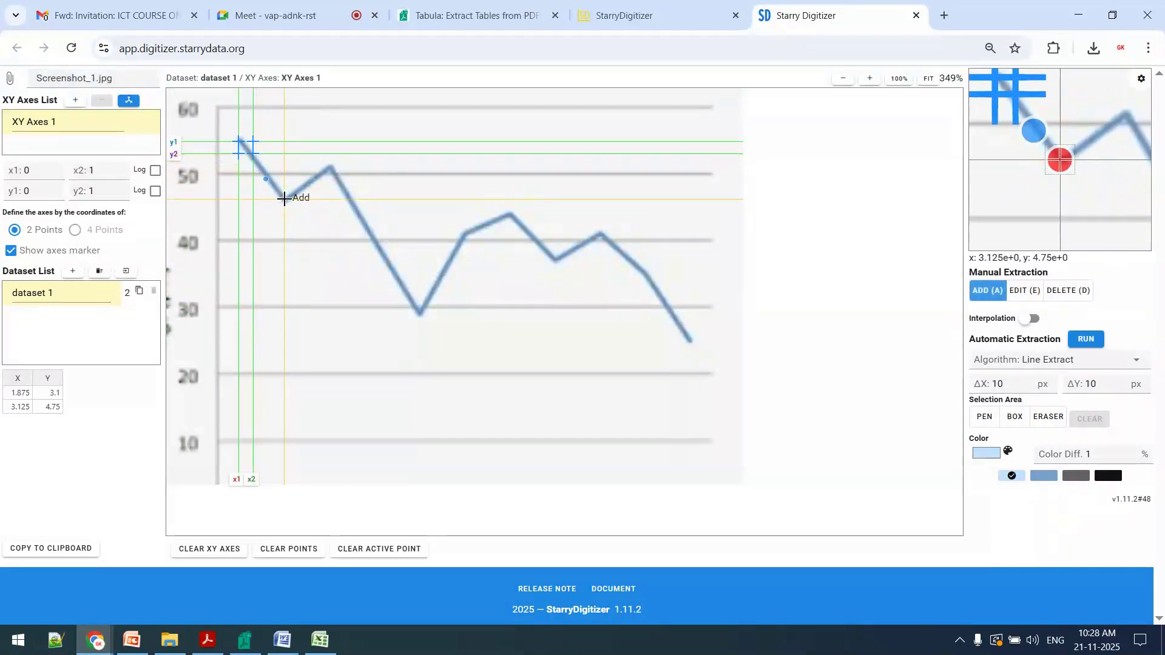
Set the page zoom to 100% and add a data point at the blue line's first peak after the first low
{"action": "key", "text": "ctrl+plus"}
{"action": "key", "text": "ctrl+plus"}
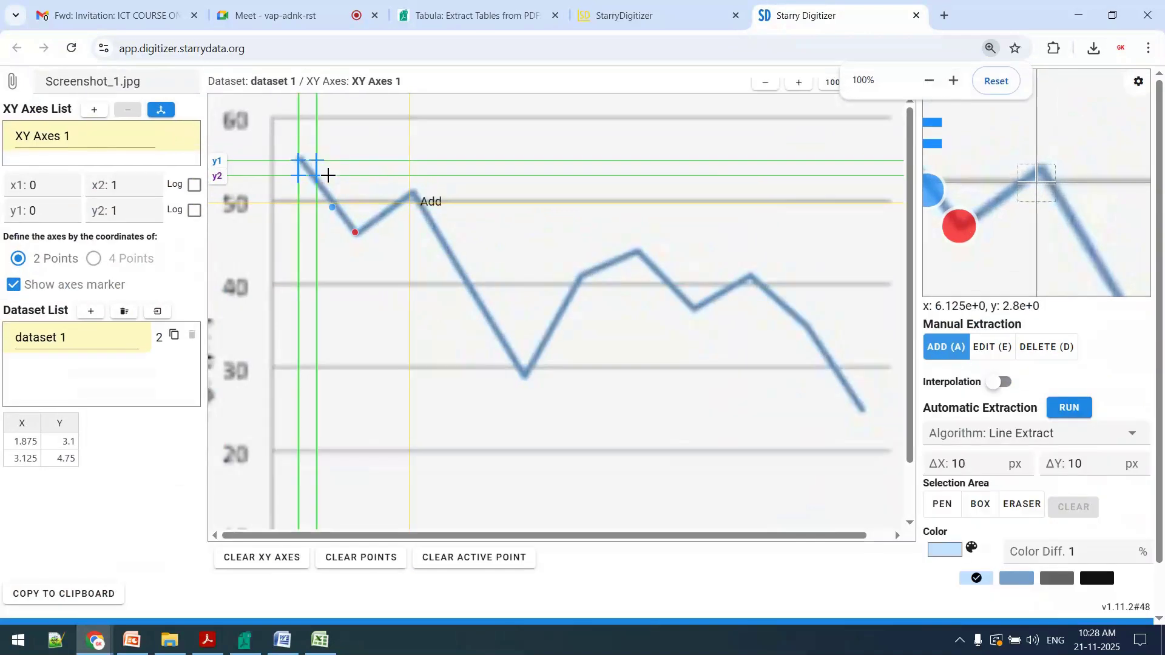
{"action": "key", "text": "ctrl+plus"}
{"action": "key", "text": "ctrl+minus"}
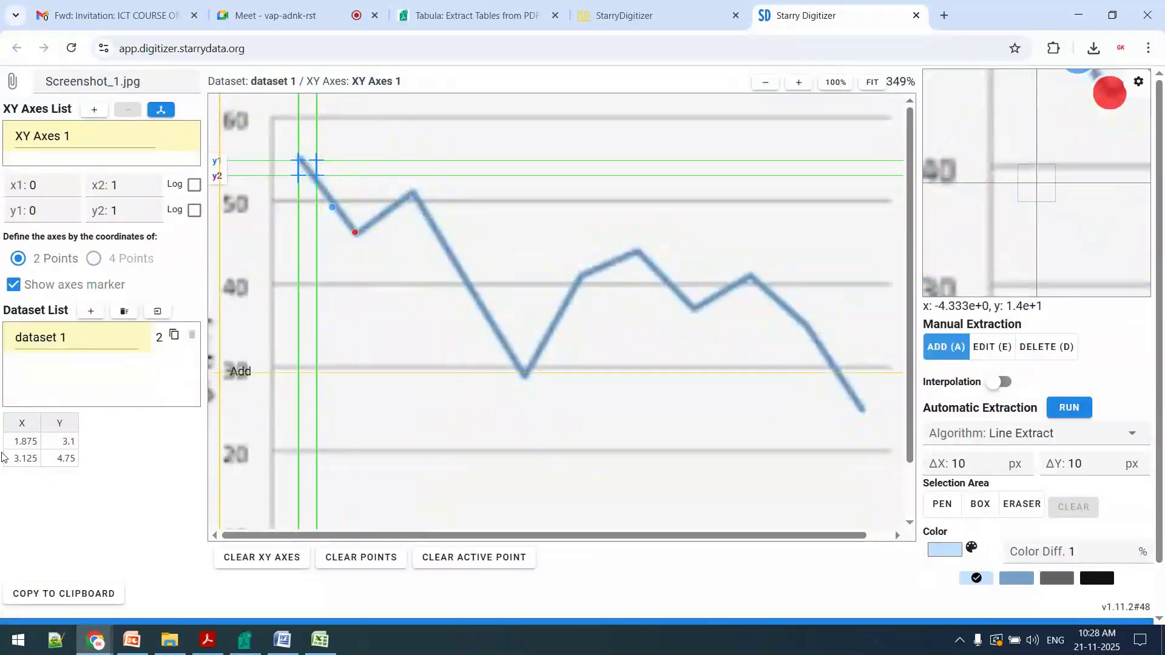
{"action": "left_click", "coordinate": [416, 191]}
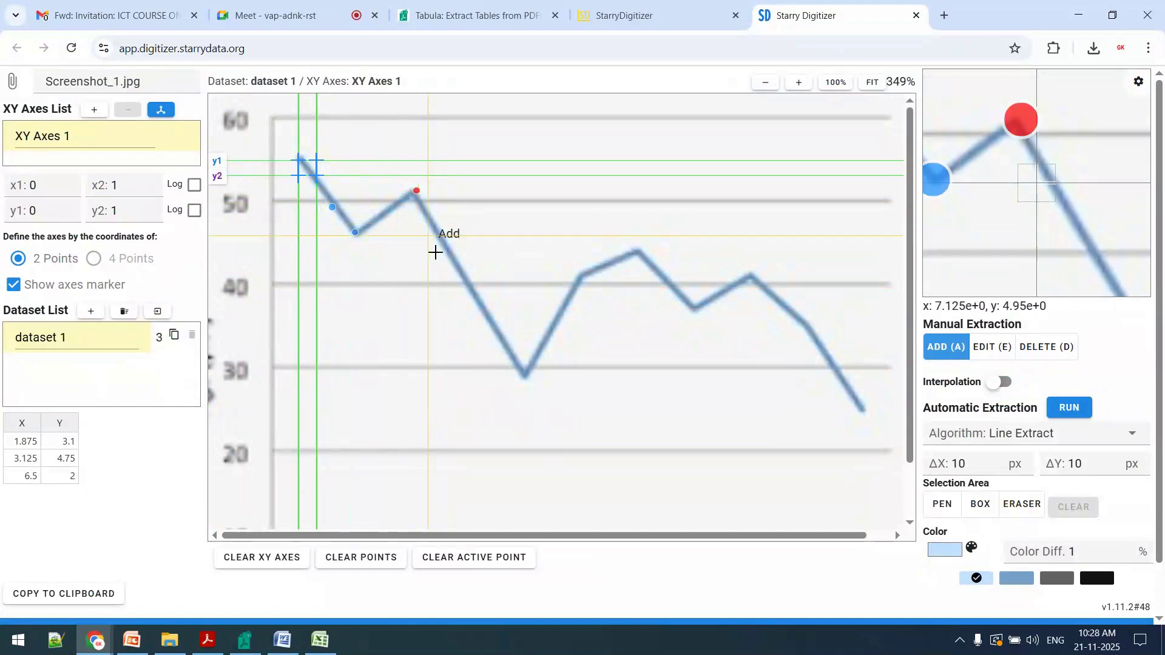
Add data points at the blue line's remaining corners, from its deepest low through to its end point
{"action": "left_click", "coordinate": [525, 375]}
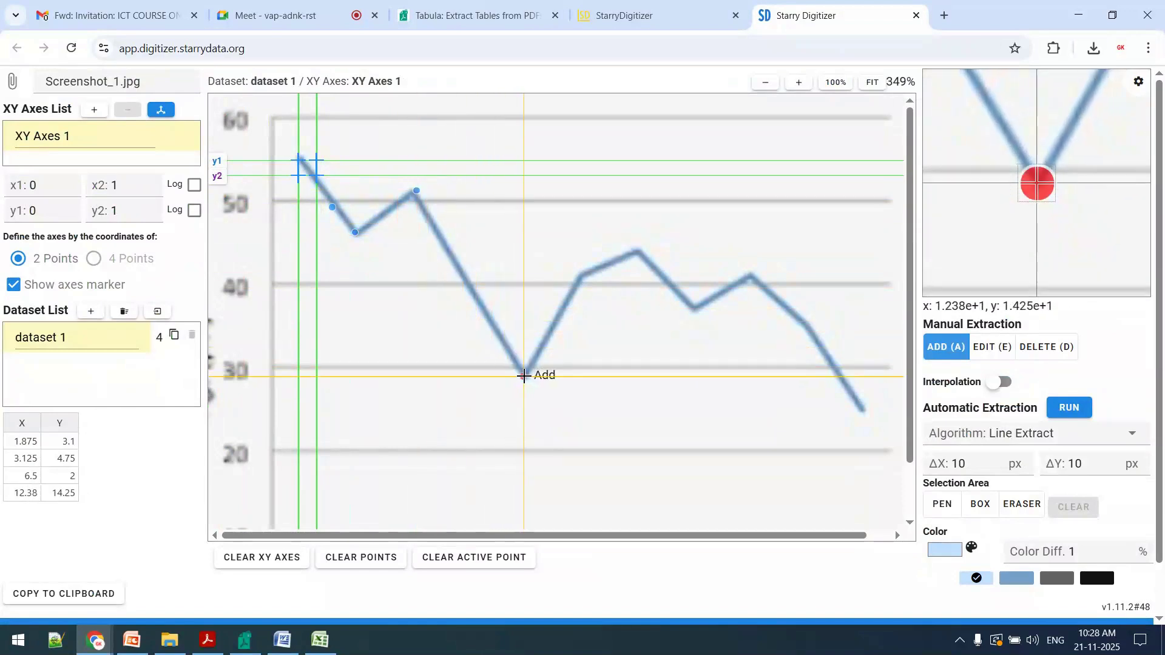
{"action": "left_click", "coordinate": [582, 283]}
{"action": "left_click", "coordinate": [641, 252]}
{"action": "left_click", "coordinate": [695, 310]}
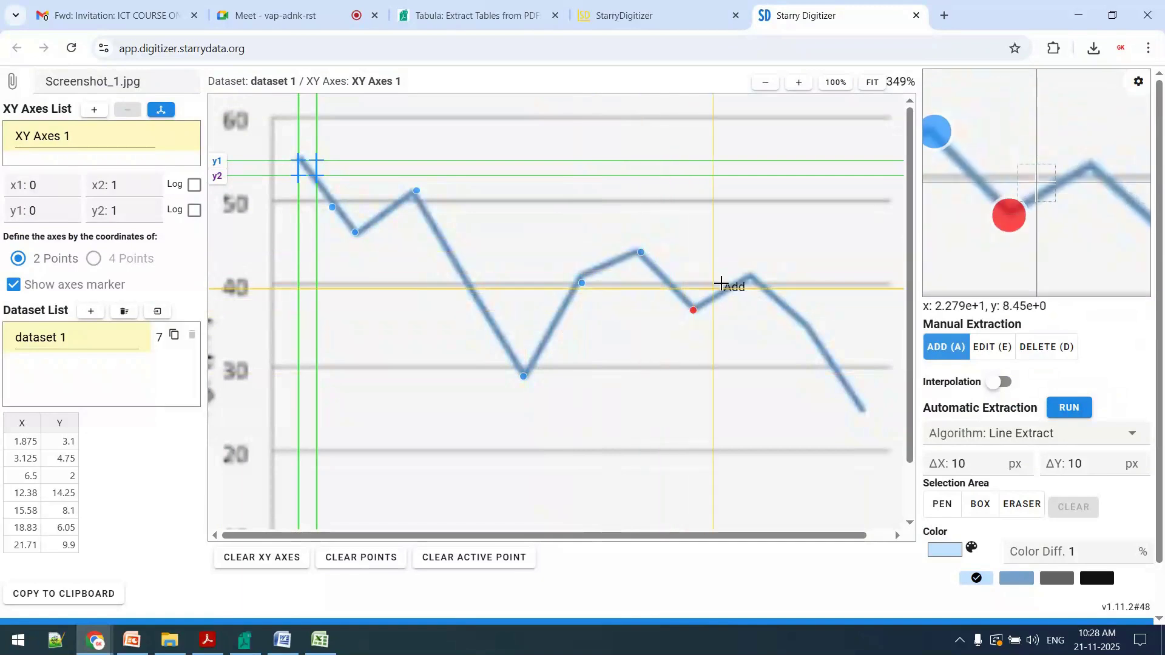
{"action": "left_click", "coordinate": [755, 277]}
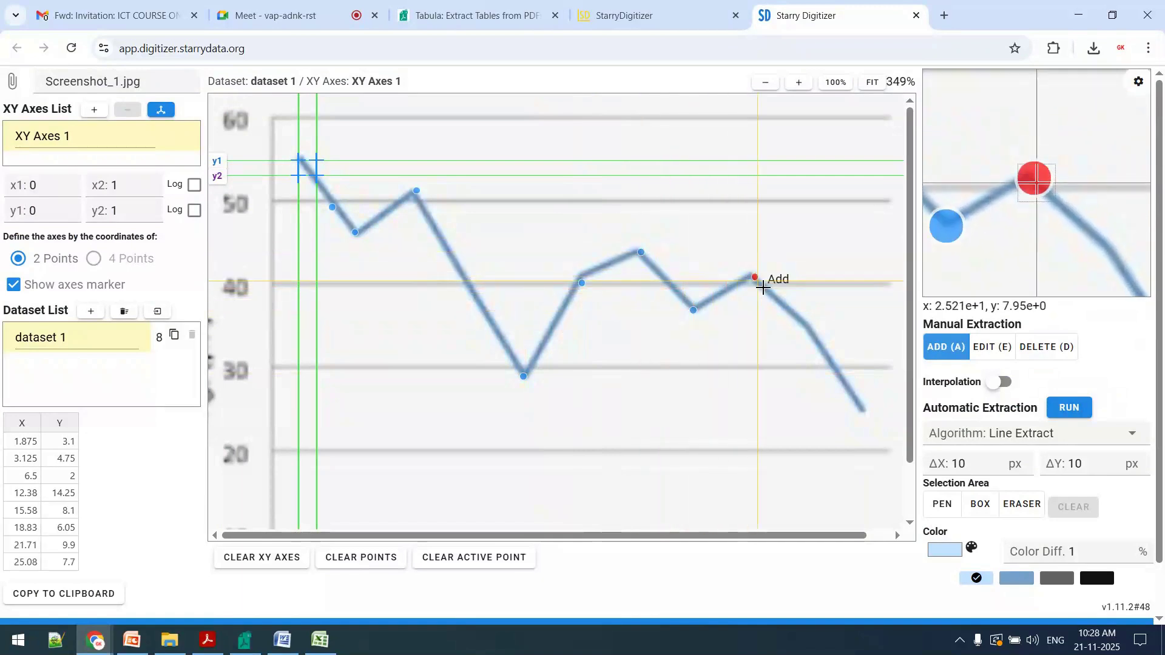
{"action": "left_click", "coordinate": [805, 322]}
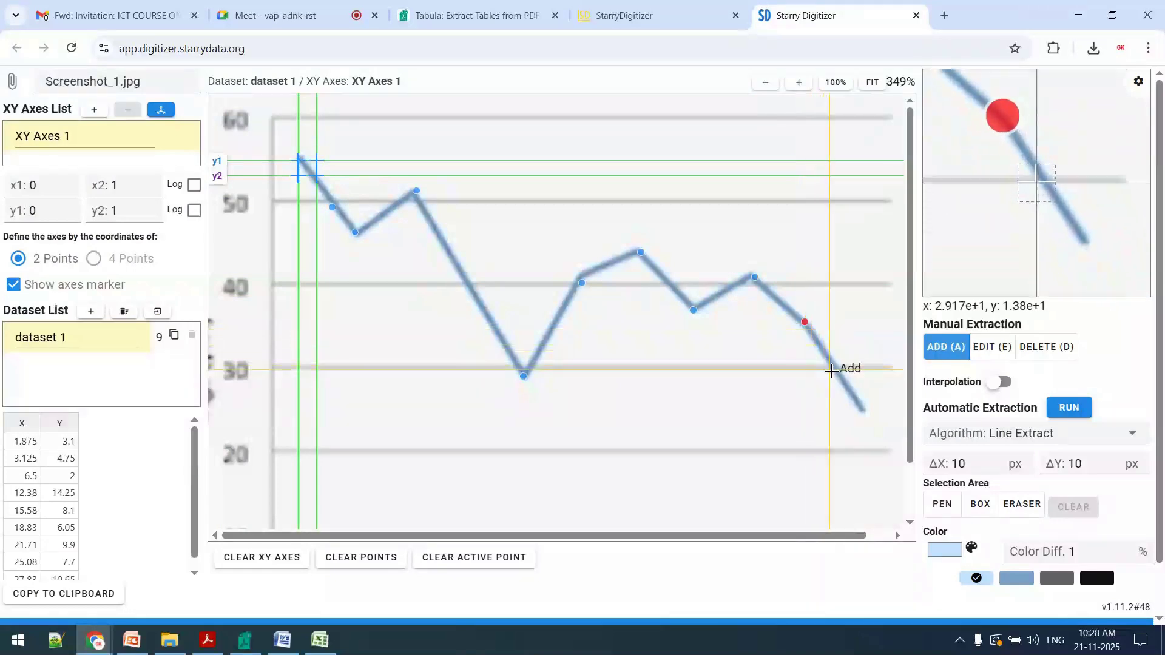
{"action": "left_click", "coordinate": [866, 410]}
Run automatic extraction with the Line Extract algorithm, review the extracted X/Y table and select its values
{"action": "left_click", "coordinate": [1069, 408]}
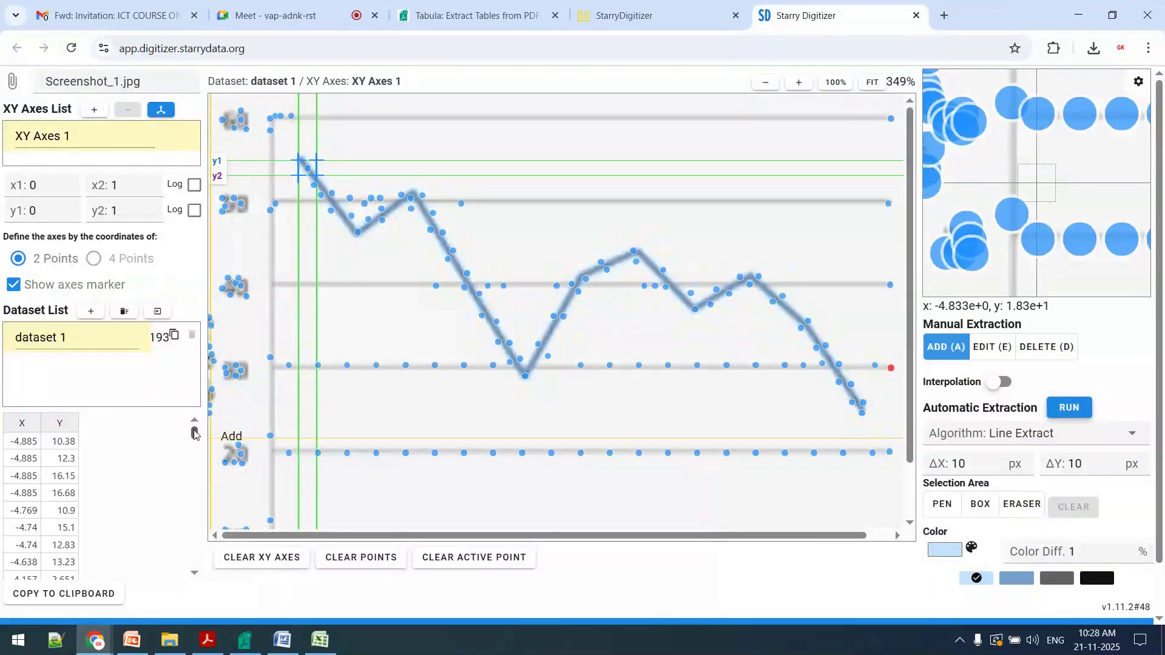
{"action": "left_click_drag", "start_coordinate": [194, 432], "coordinate": [182, 544]}
{"action": "left_click", "coordinate": [115, 586]}
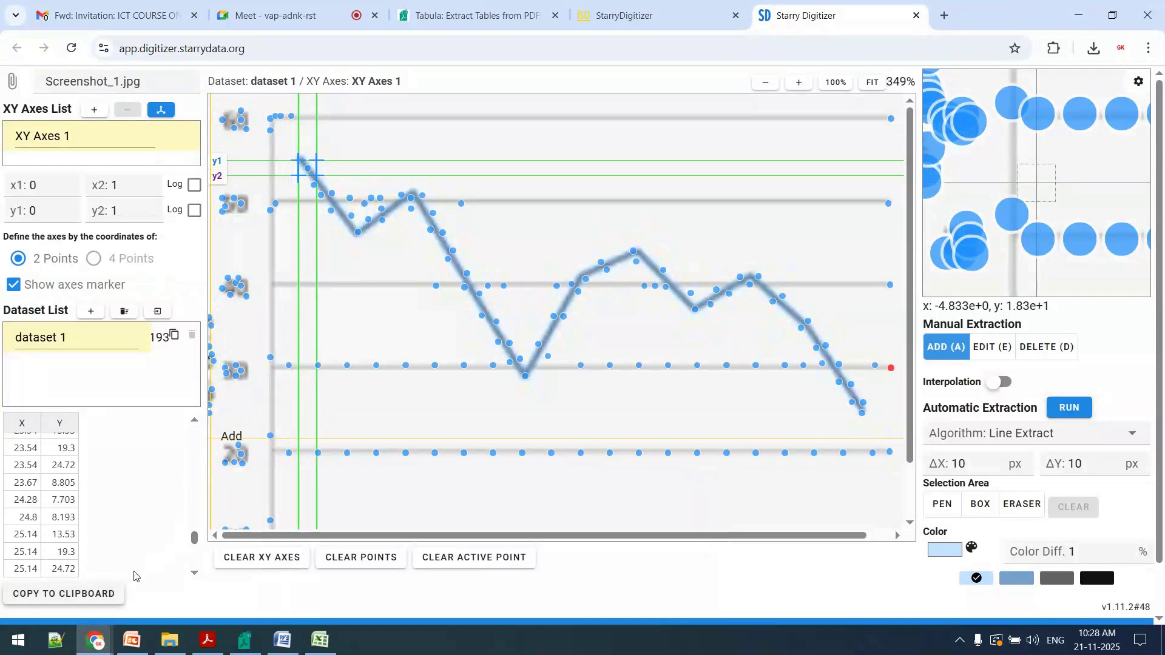
{"action": "left_click_drag", "start_coordinate": [194, 539], "coordinate": [206, 428]}
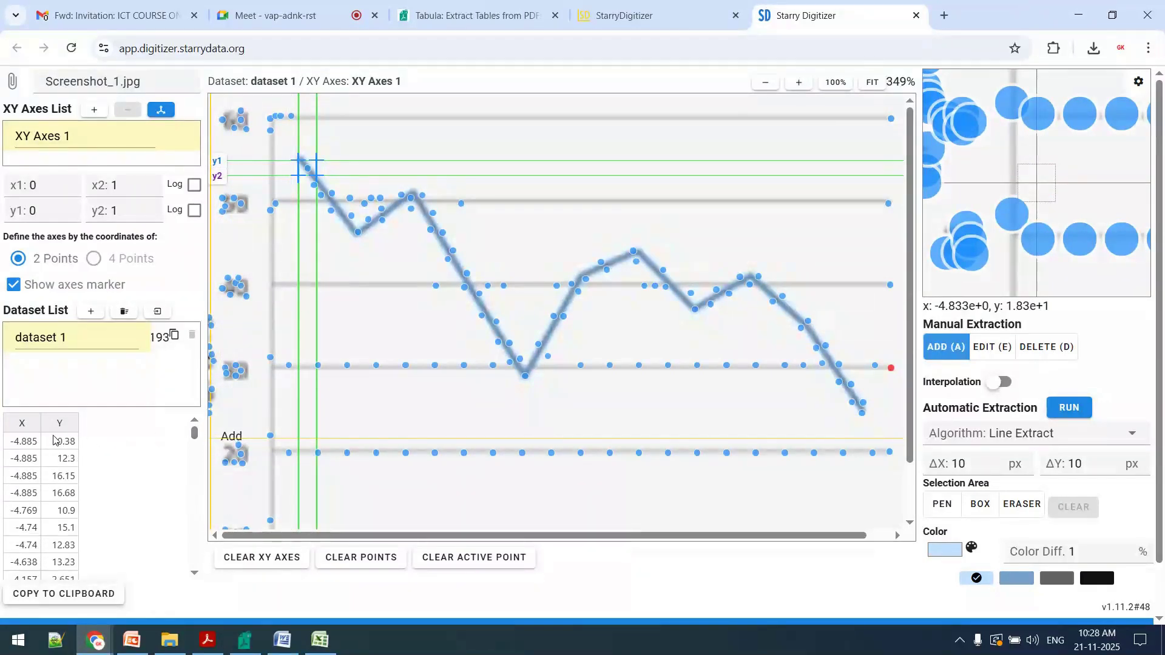
{"action": "left_click_drag", "start_coordinate": [14, 430], "coordinate": [91, 473]}
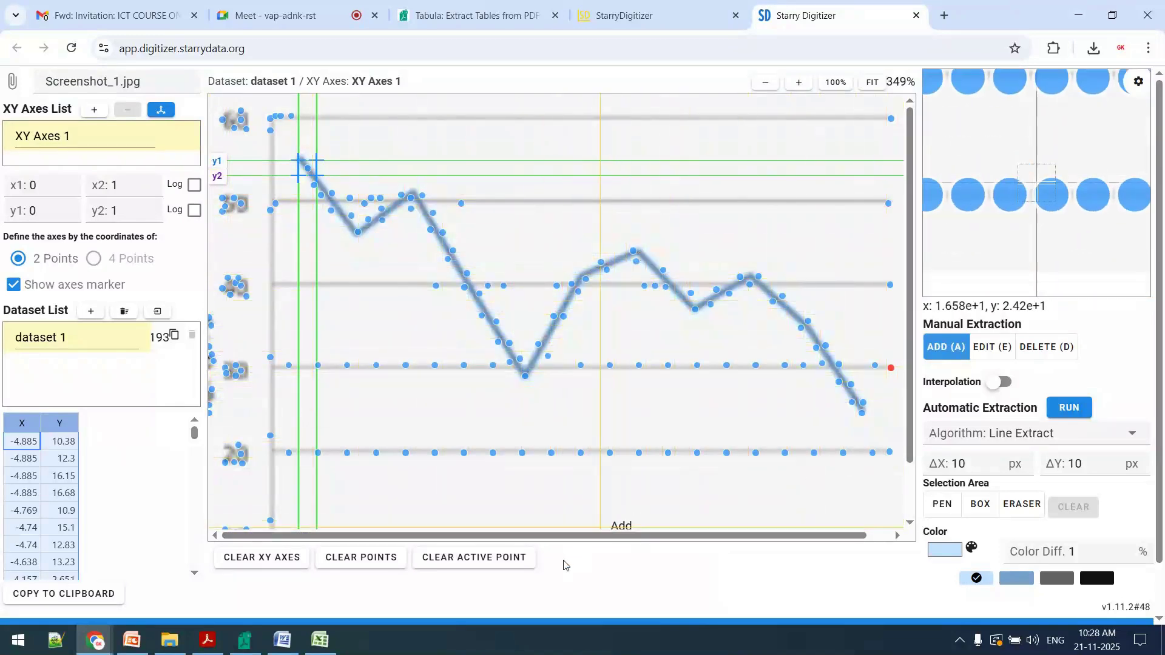
Switch the automatic extraction algorithm to Symbol Extract and back to Line Extract
{"action": "left_click", "coordinate": [1102, 433]}
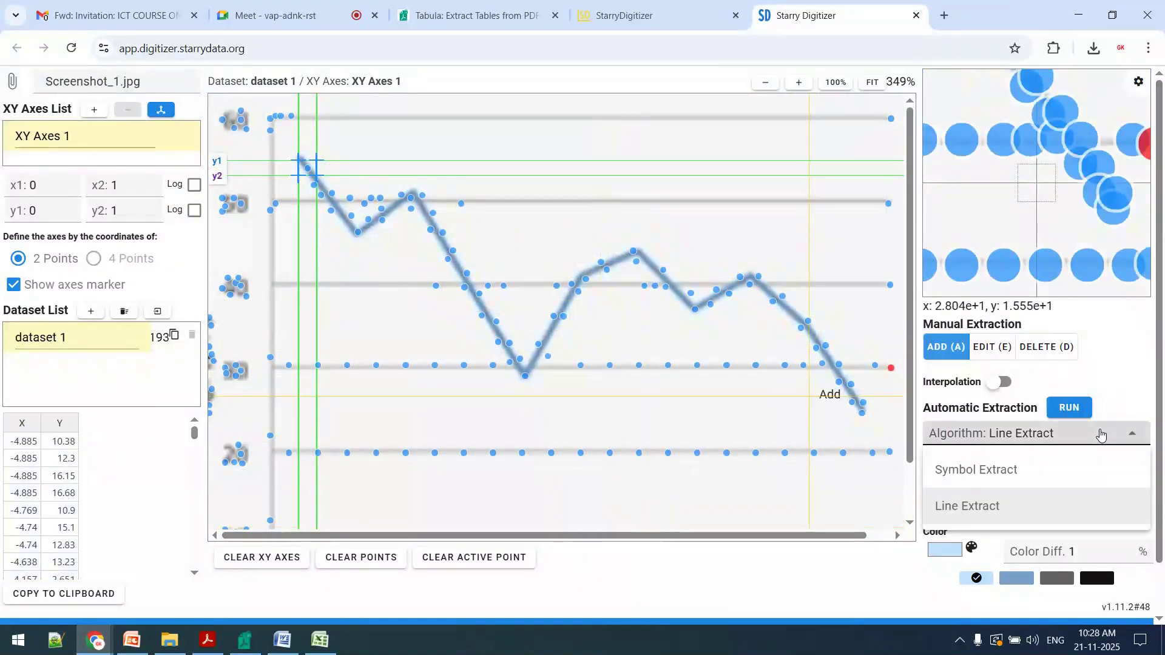
{"action": "left_click", "coordinate": [1104, 467]}
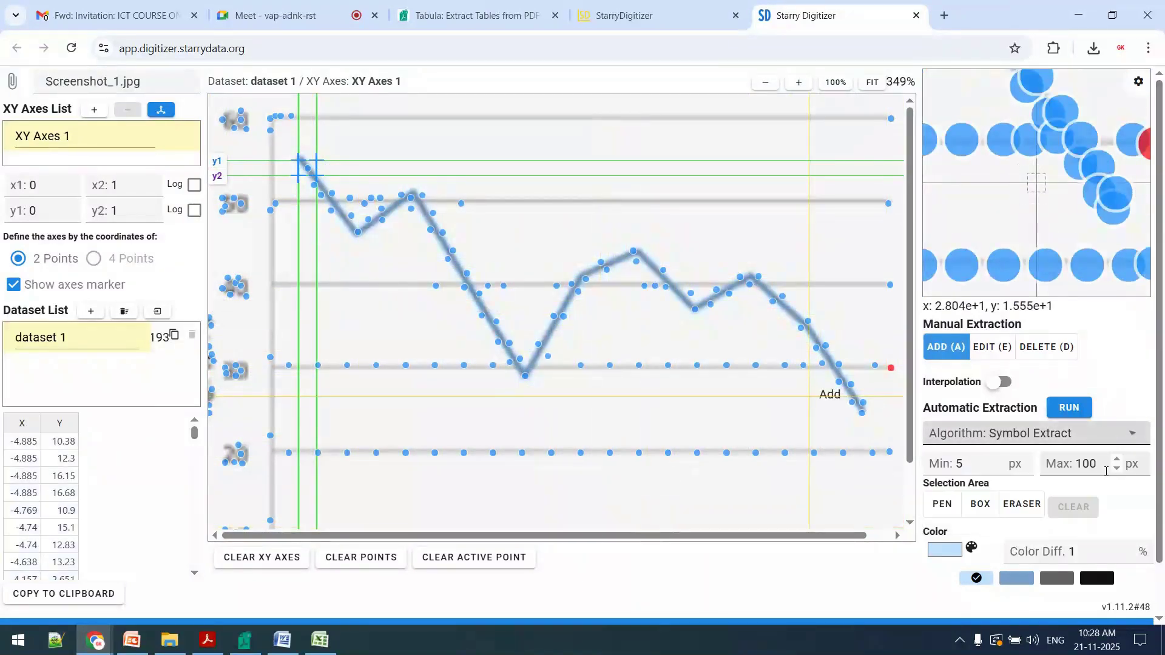
{"action": "left_click", "coordinate": [1095, 433]}
{"action": "left_click", "coordinate": [971, 504]}
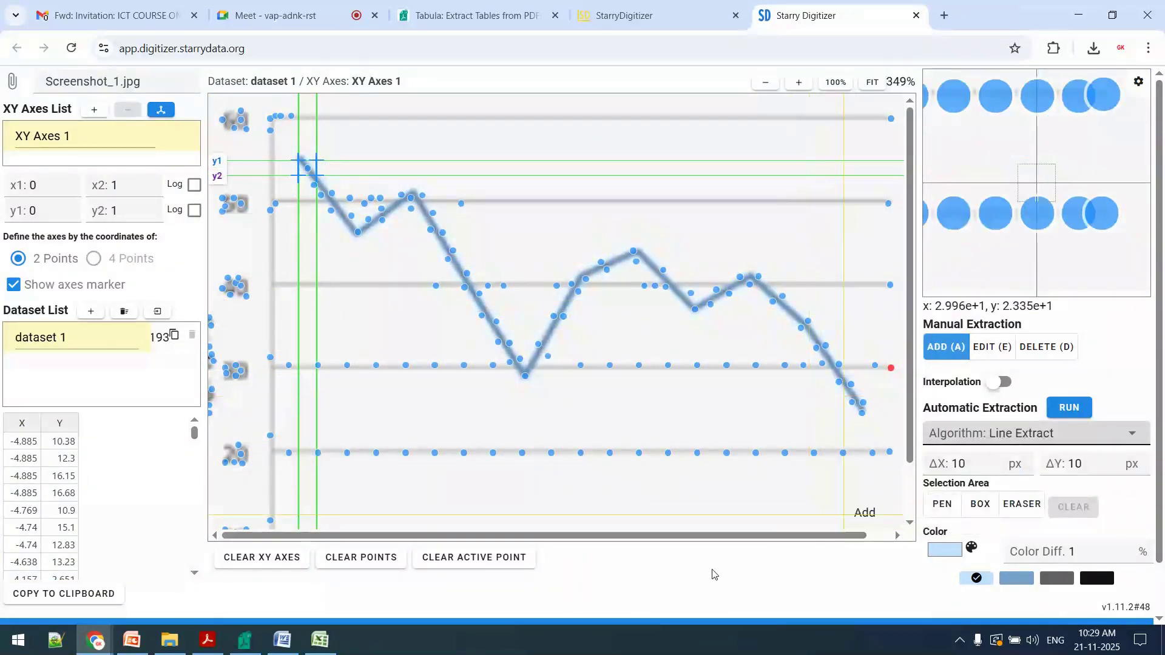
Search Google Images for "graph results research paper" in a new browser tab
{"action": "left_click", "coordinate": [944, 15]}
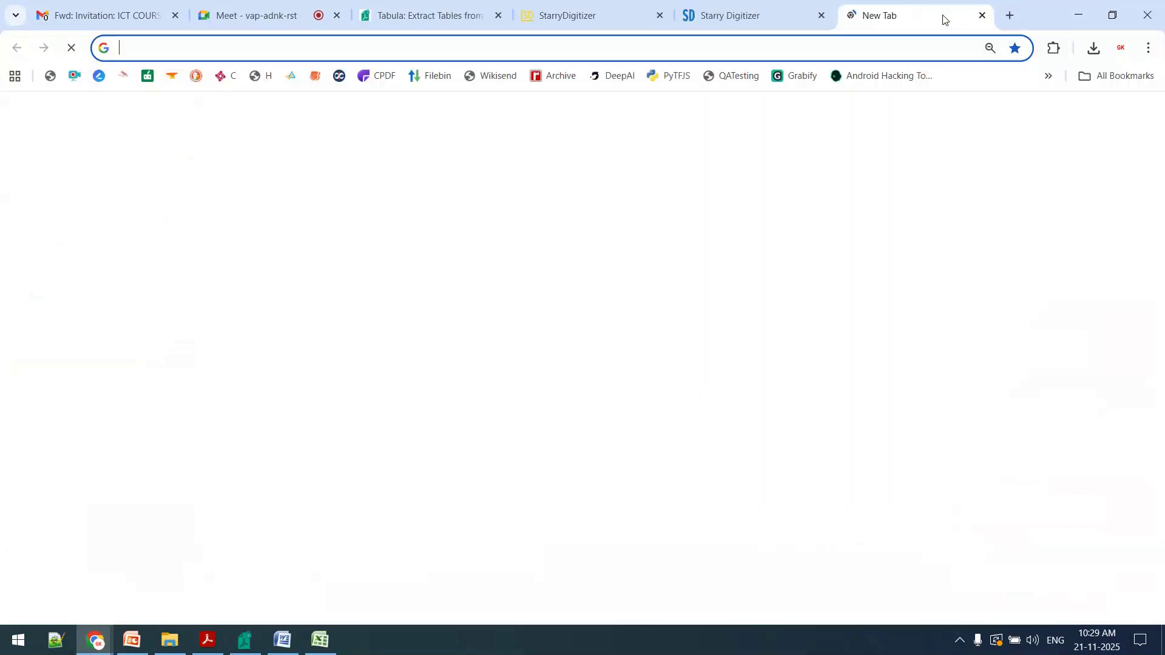
{"action": "type", "text": "gra"}
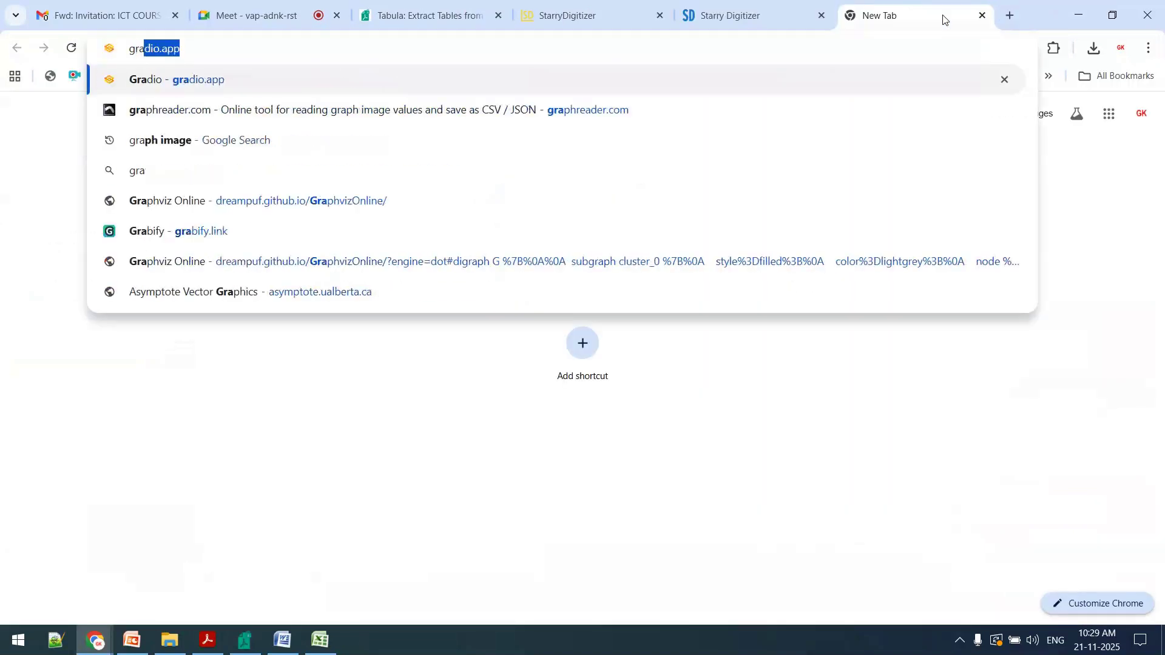
{"action": "type", "text": "ph resultsr"}
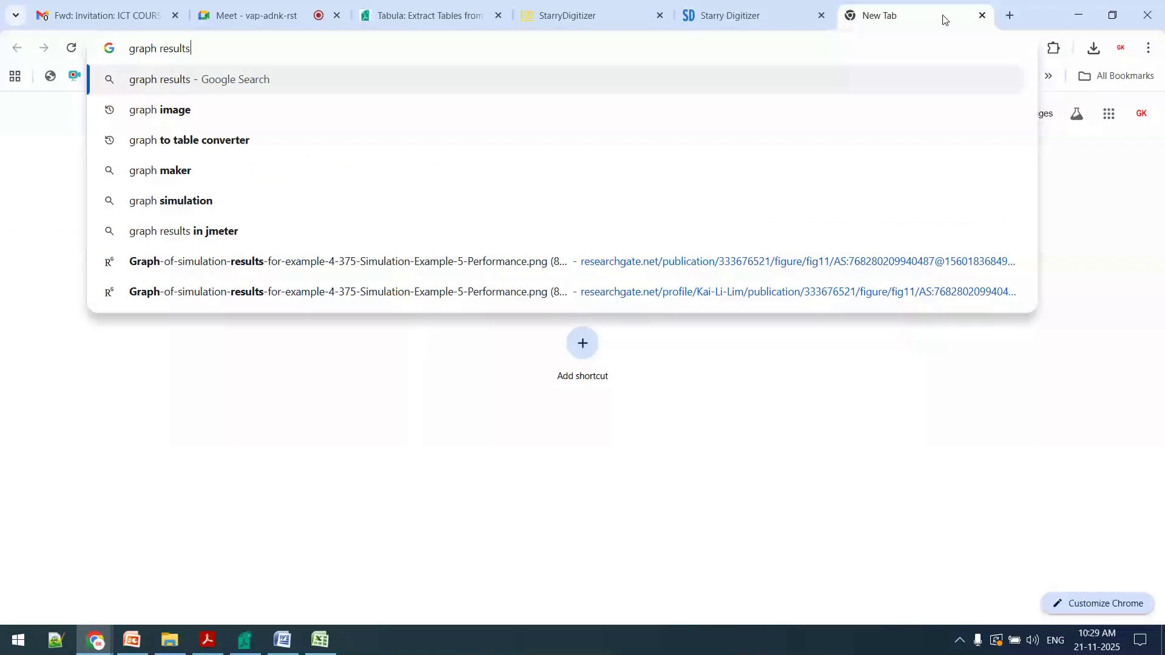
{"action": "key", "text": "BackSpace"}
{"action": "key", "text": "BackSpace"}
{"action": "type", "text": "s res"}
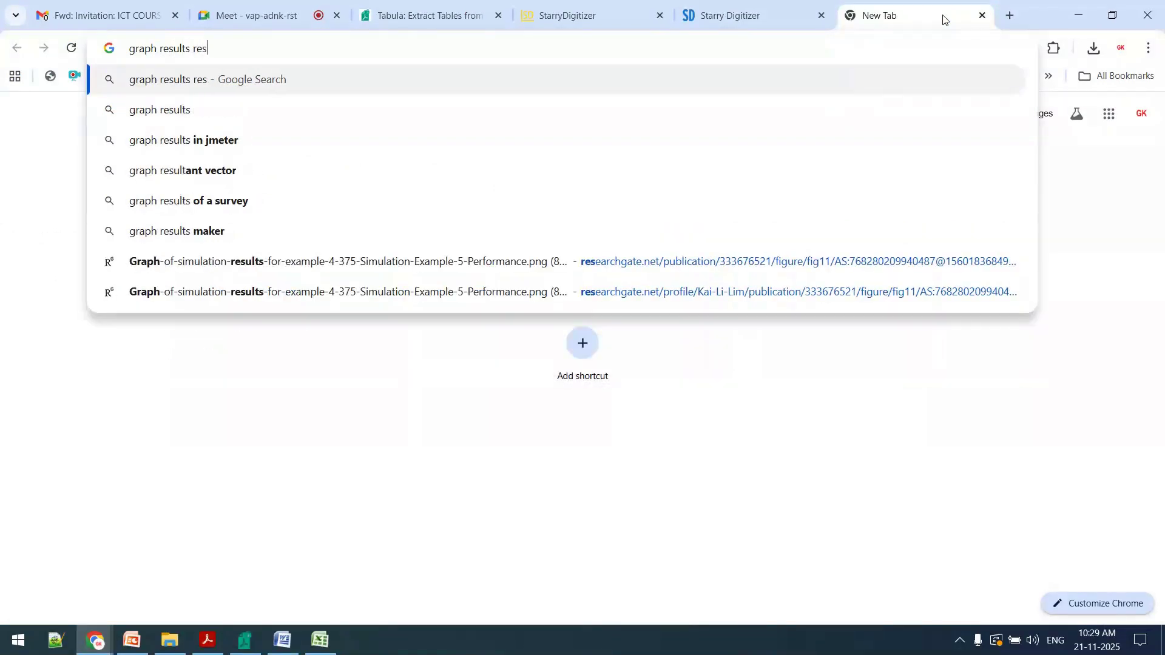
{"action": "type", "text": "earch pap"}
{"action": "key", "text": "BackSpace"}
{"action": "key", "text": "BackSpace"}
{"action": "type", "text": "paper"}
{"action": "key", "text": "Return"}
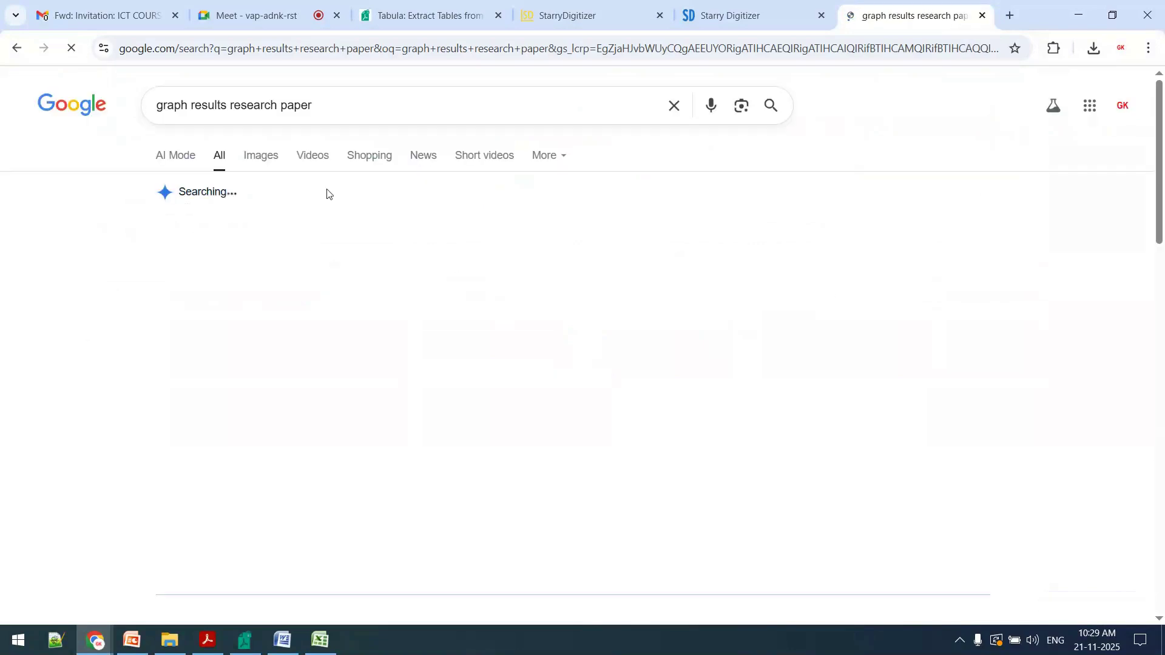
{"action": "left_click", "coordinate": [257, 158]}
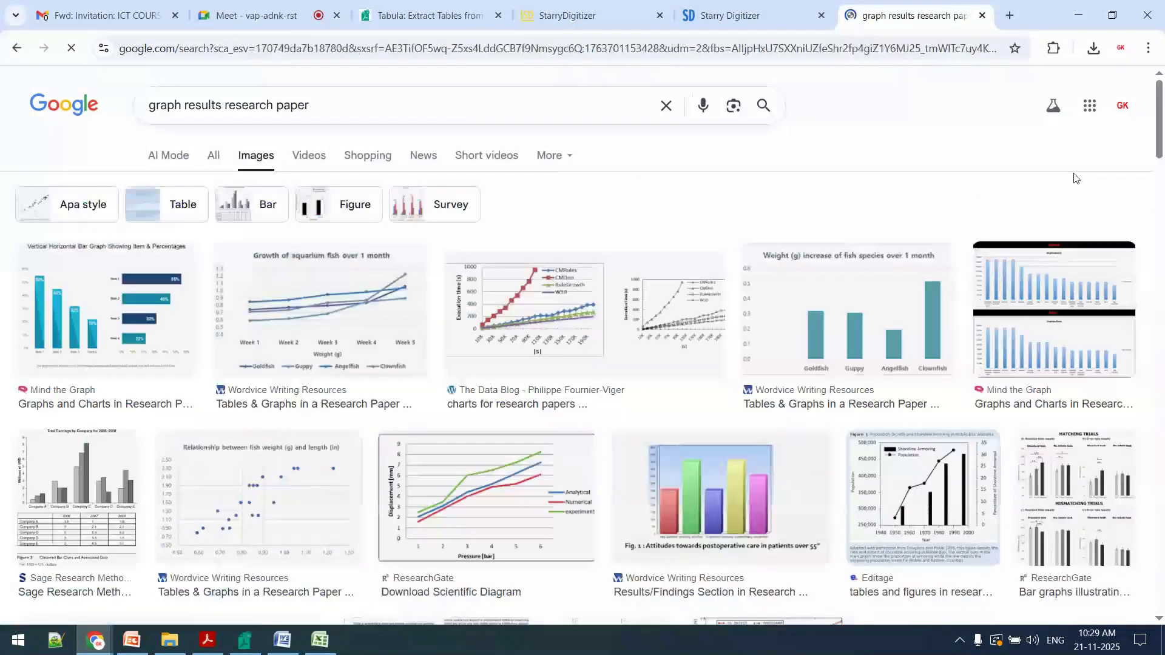
Open the displacement versus pressure line chart from the ResearchGate result at full size in its own browser tab
{"action": "key", "text": "ctrl+plus"}
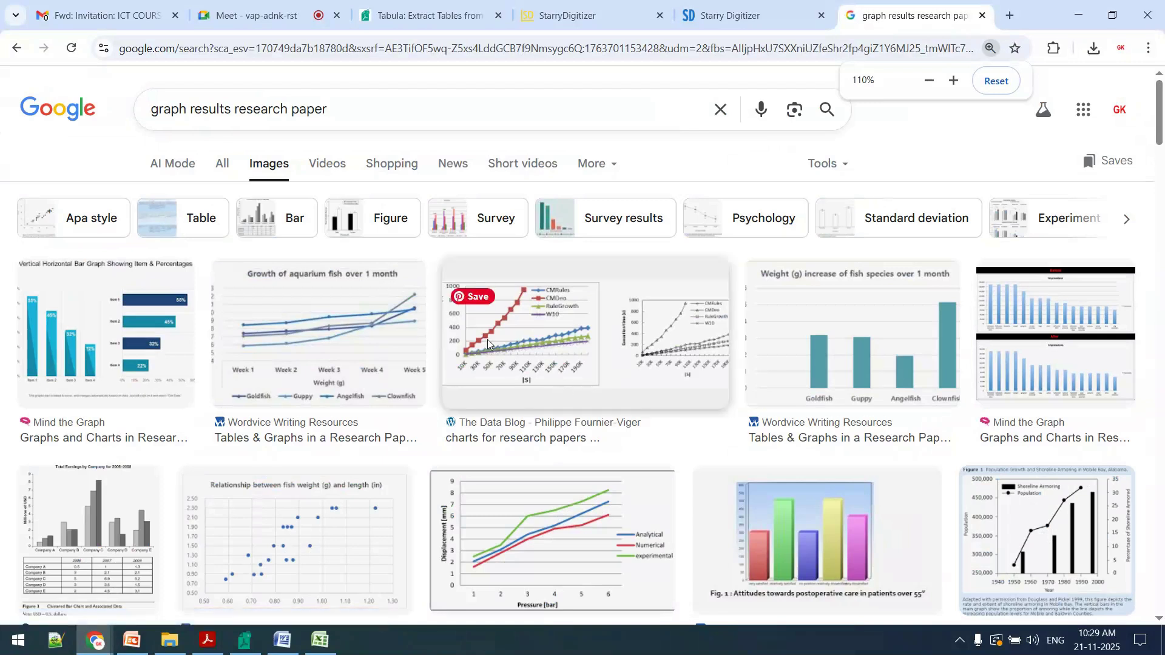
{"action": "right_click", "coordinate": [564, 358]}
{"action": "key", "text": "Escape"}
{"action": "left_click", "coordinate": [603, 548]}
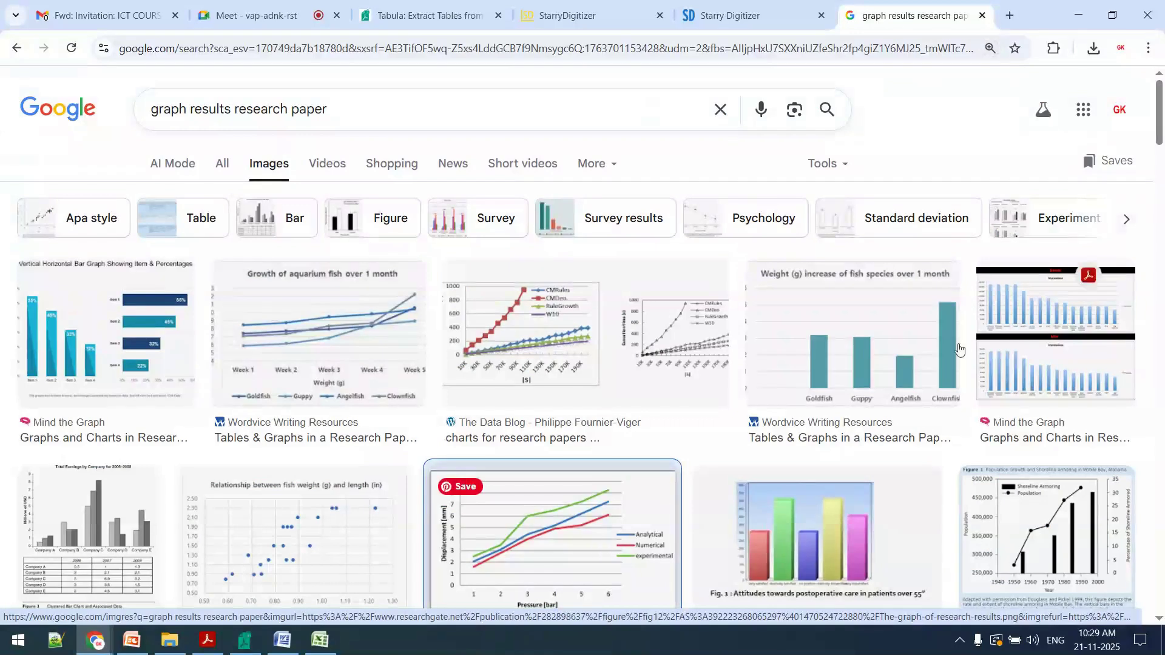
{"action": "right_click", "coordinate": [907, 223]}
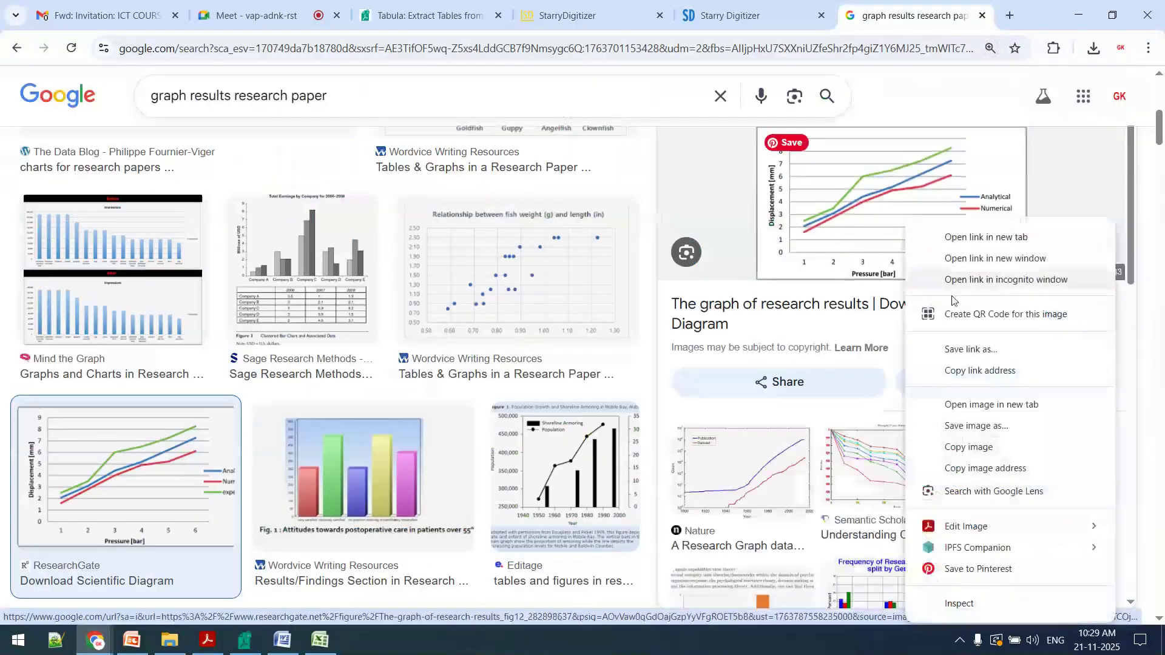
{"action": "left_click", "coordinate": [1029, 404]}
{"action": "left_click", "coordinate": [958, 13]}
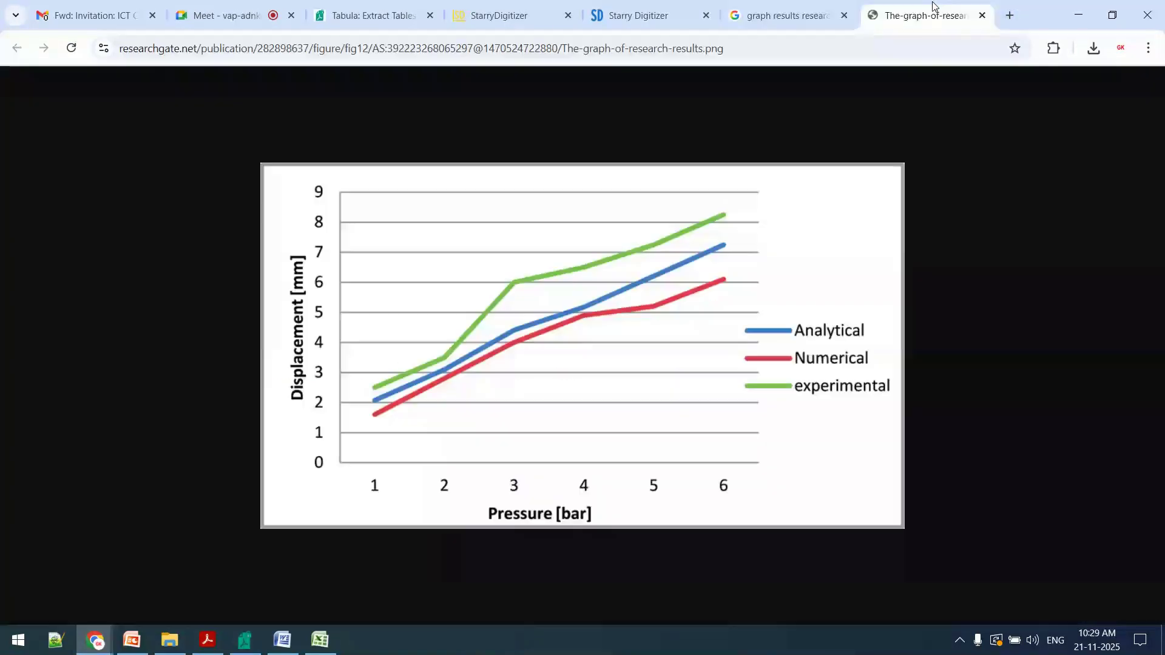
Start a screen capture of the displacement versus pressure chart
{"action": "key", "text": "Print"}
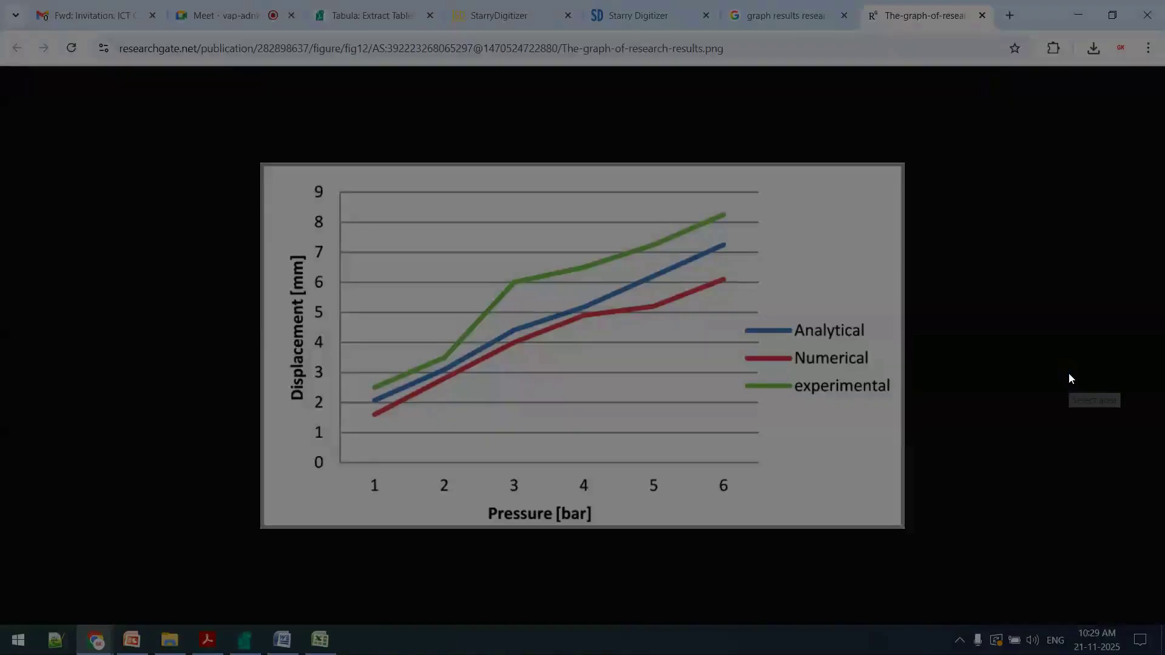